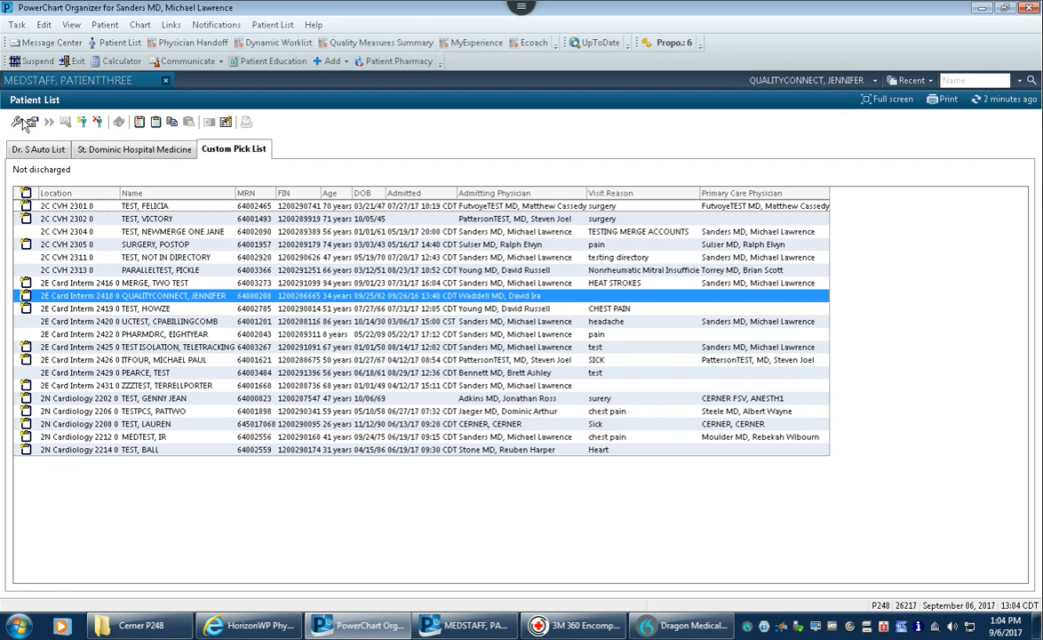
- Create a new patient list of type Location from the Modify Patient Lists dialog
{"action": "left_click", "coordinate": [17, 122]}
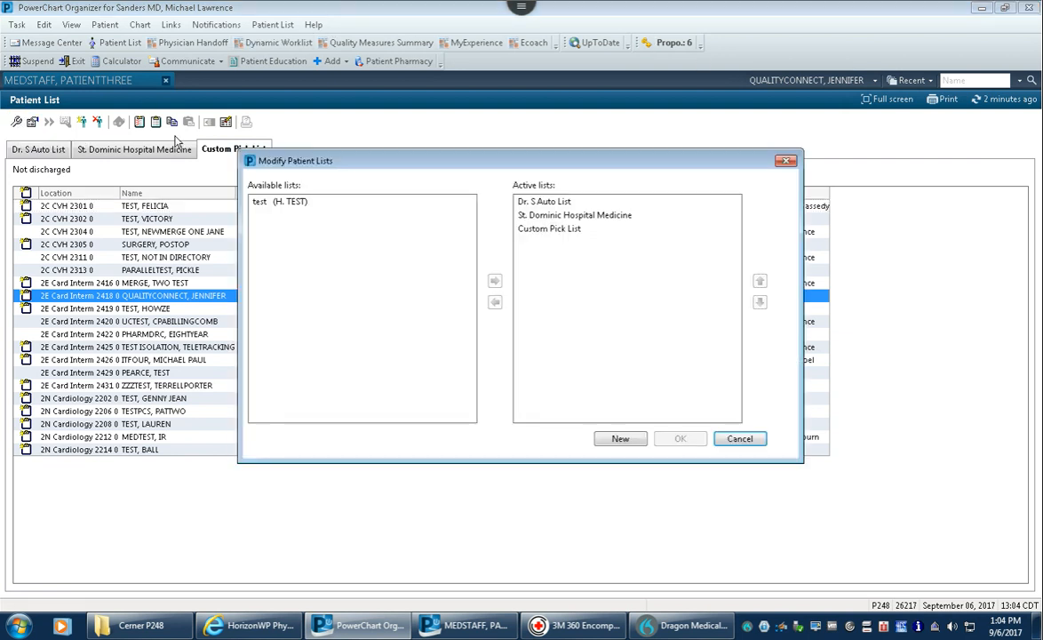
{"action": "left_click", "coordinate": [619, 440]}
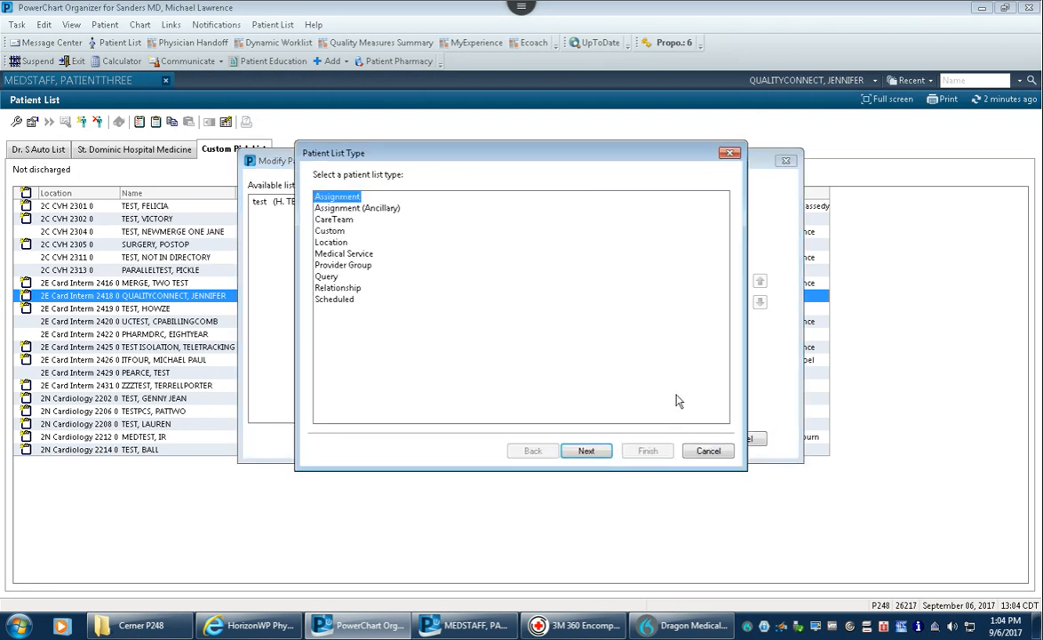
{"action": "left_click", "coordinate": [326, 241]}
{"action": "left_click", "coordinate": [588, 452]}
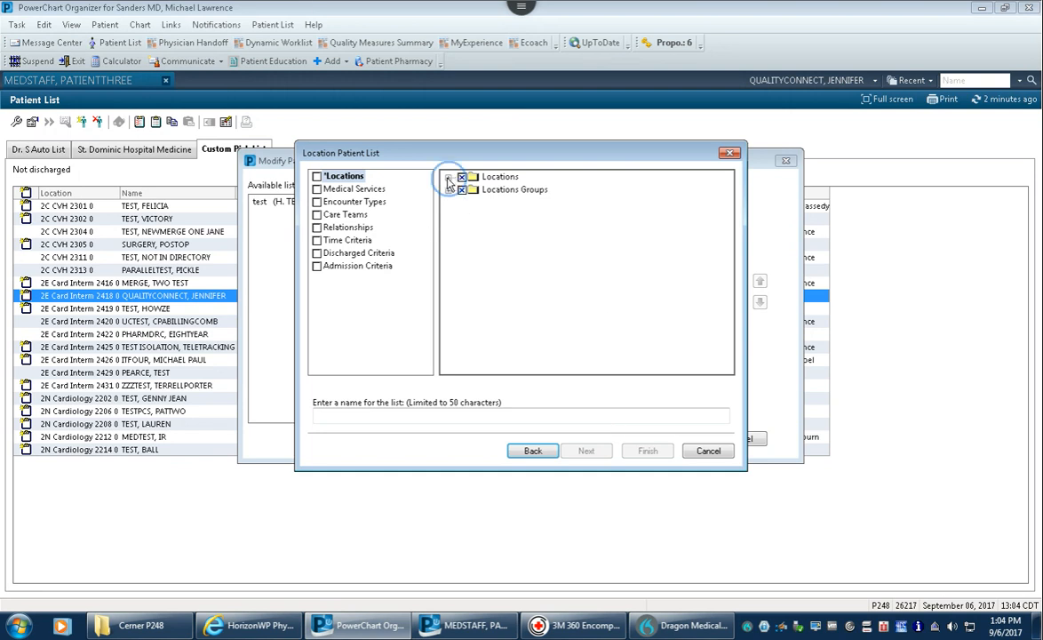
- Expand Locations, St Dominic Health Services and St Dominic Hospital, then scroll to ED Hold
{"action": "left_click", "coordinate": [448, 178]}
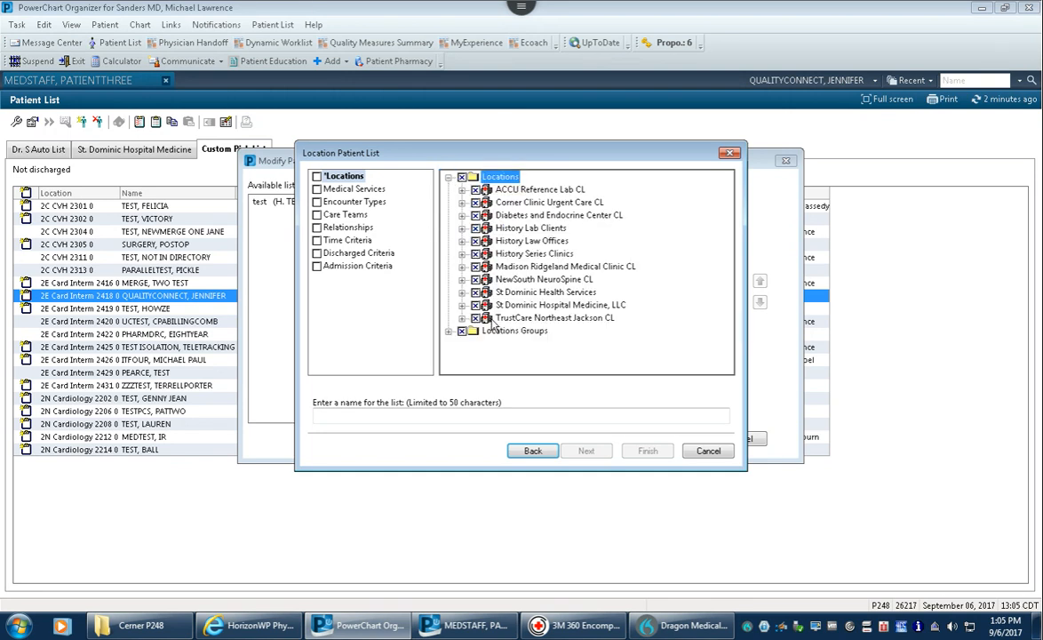
{"action": "left_click", "coordinate": [461, 292]}
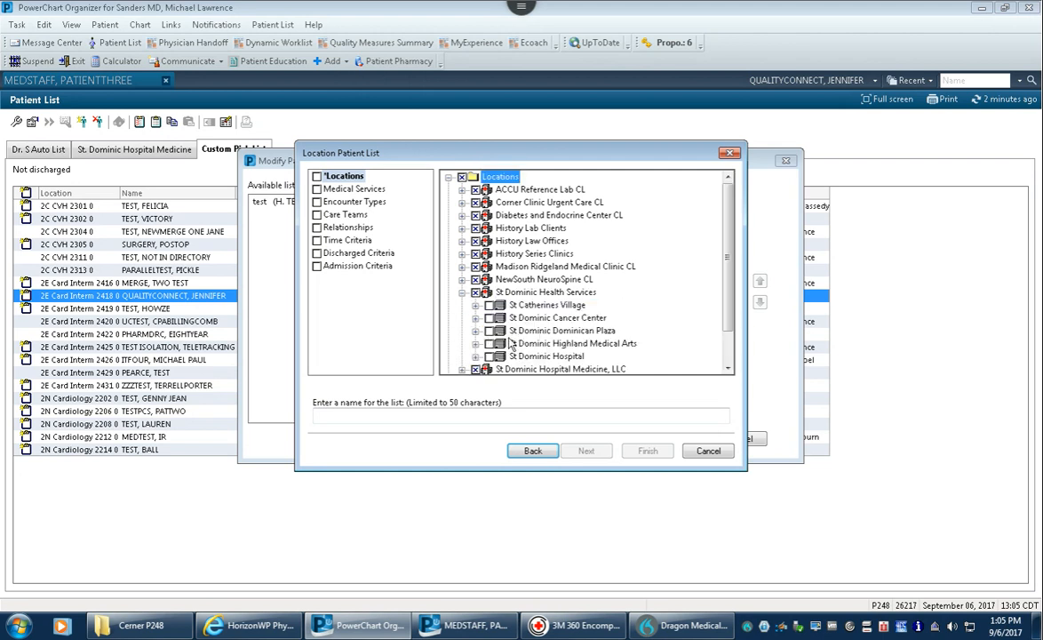
{"action": "left_click", "coordinate": [475, 356]}
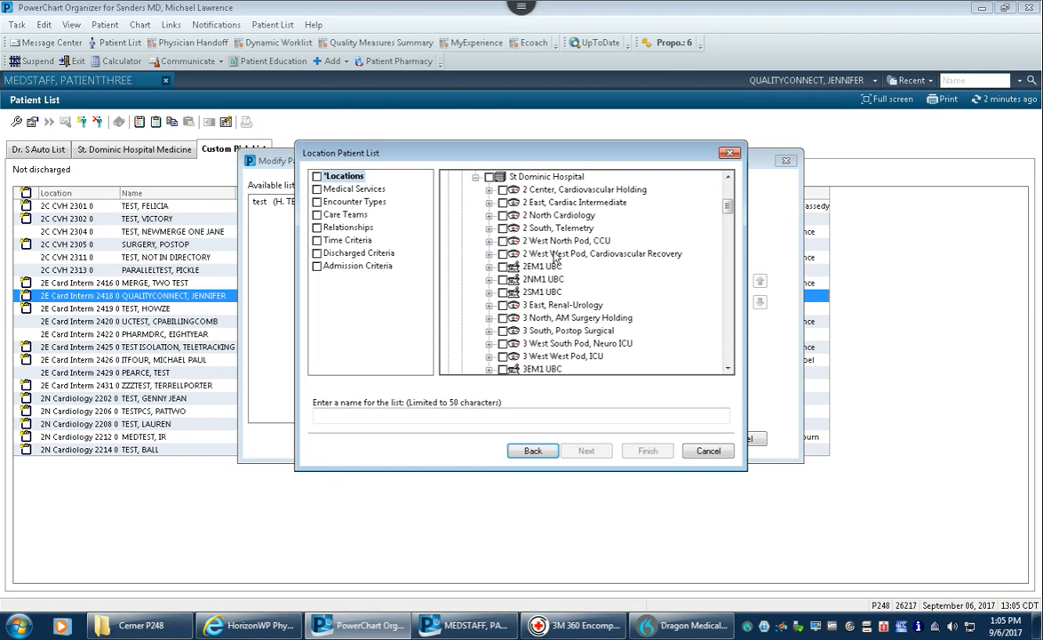
{"action": "scroll", "coordinate": [553, 257], "scroll_direction": "down", "scroll_amount": 7}
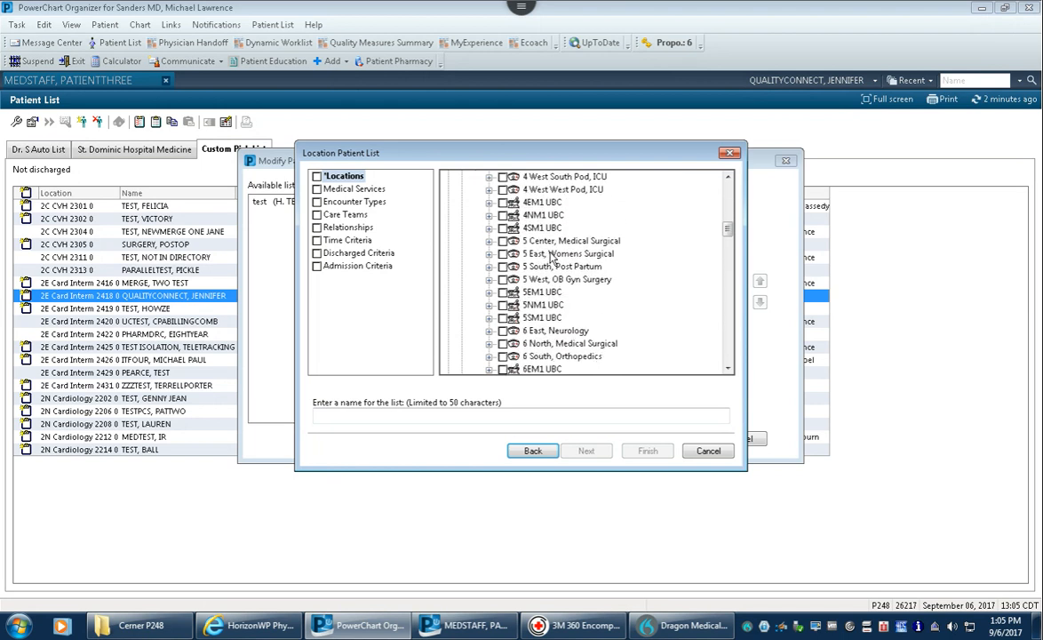
{"action": "scroll", "coordinate": [552, 257], "scroll_direction": "down", "scroll_amount": 12}
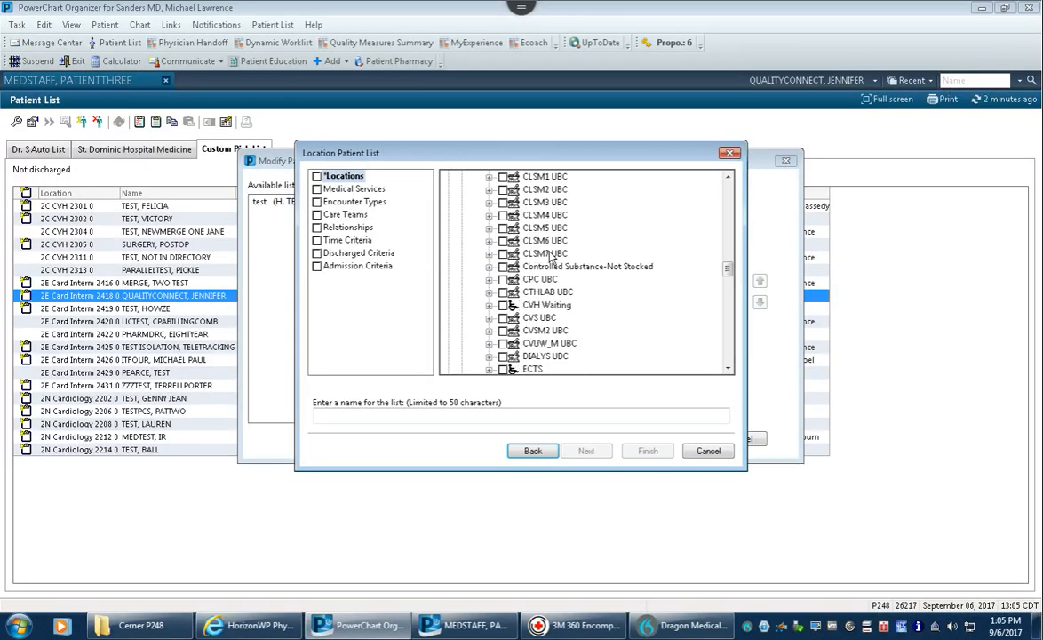
{"action": "scroll", "coordinate": [550, 255], "scroll_direction": "down", "scroll_amount": 4}
{"action": "scroll", "coordinate": [567, 231], "scroll_direction": "up", "scroll_amount": 1}
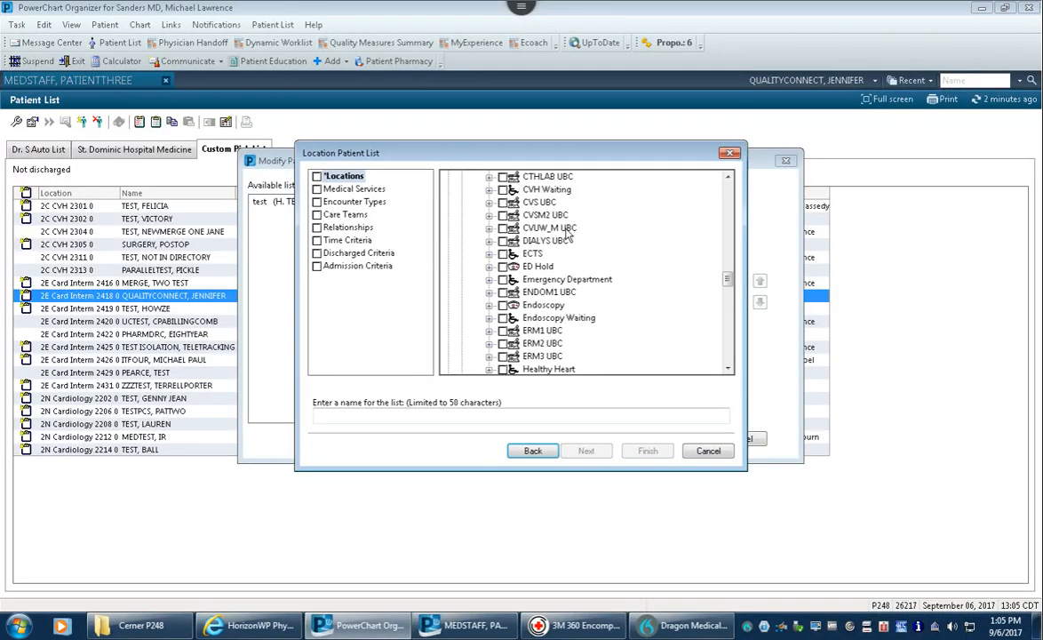
- Check ED Hold, ERM1 UBC, ERM2 UBC and ERM3 UBC in the Locations tree
{"action": "left_click", "coordinate": [503, 267]}
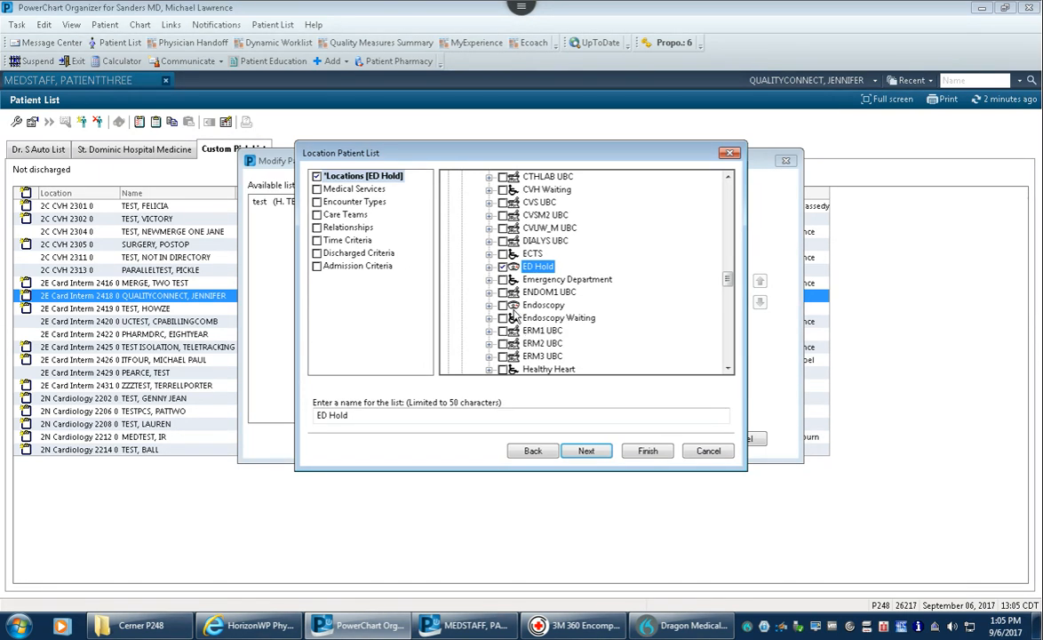
{"action": "scroll", "coordinate": [516, 315], "scroll_direction": "down", "scroll_amount": 1}
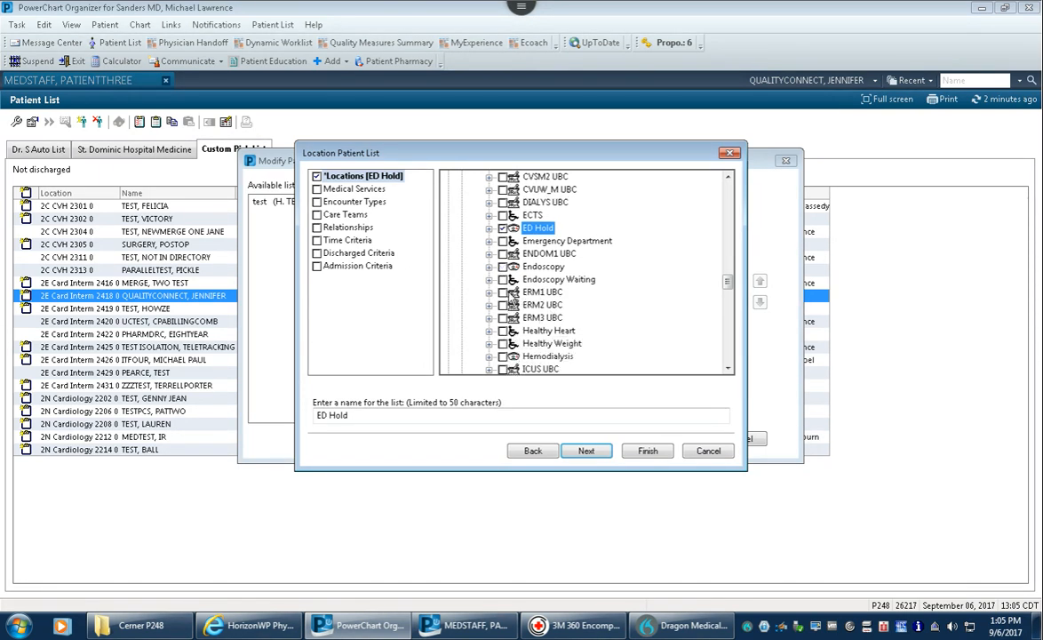
{"action": "left_click", "coordinate": [502, 292]}
{"action": "left_click", "coordinate": [503, 305]}
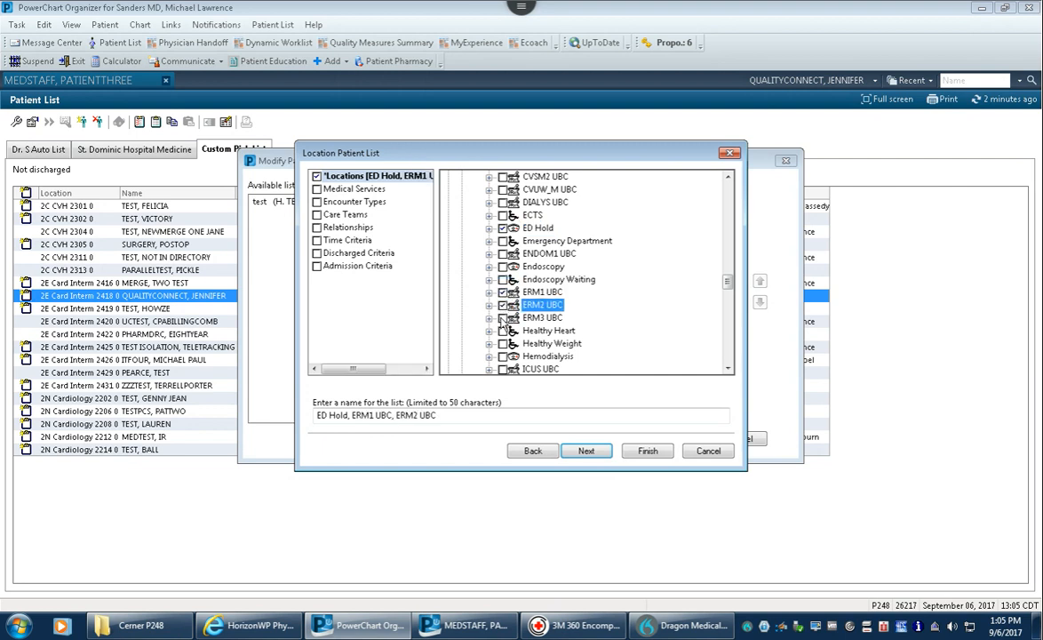
{"action": "left_click", "coordinate": [502, 318]}
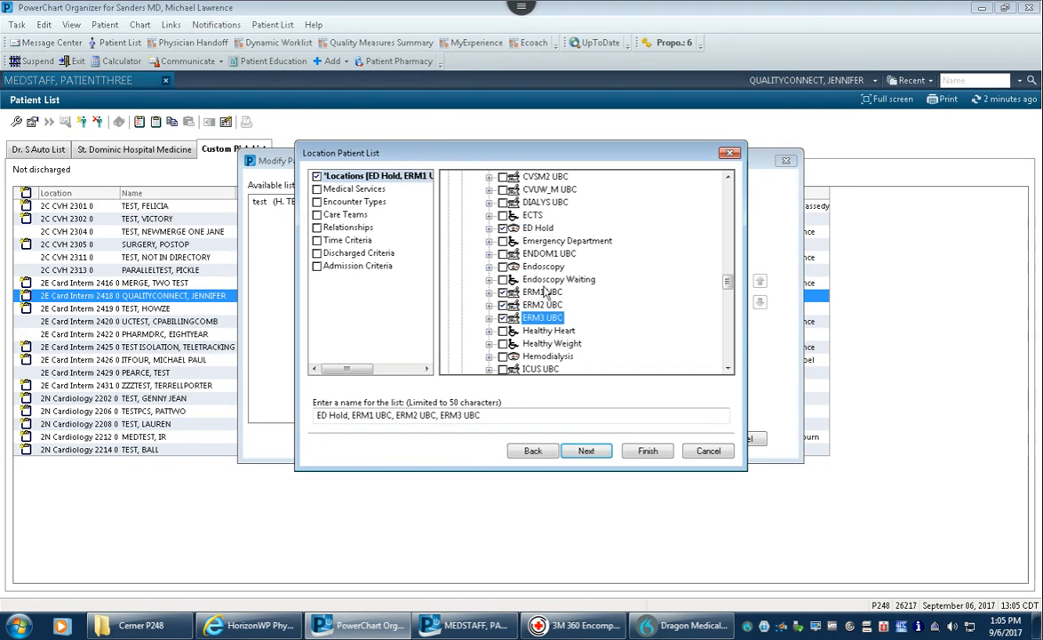
{"action": "scroll", "coordinate": [564, 267], "scroll_direction": "down", "scroll_amount": 4}
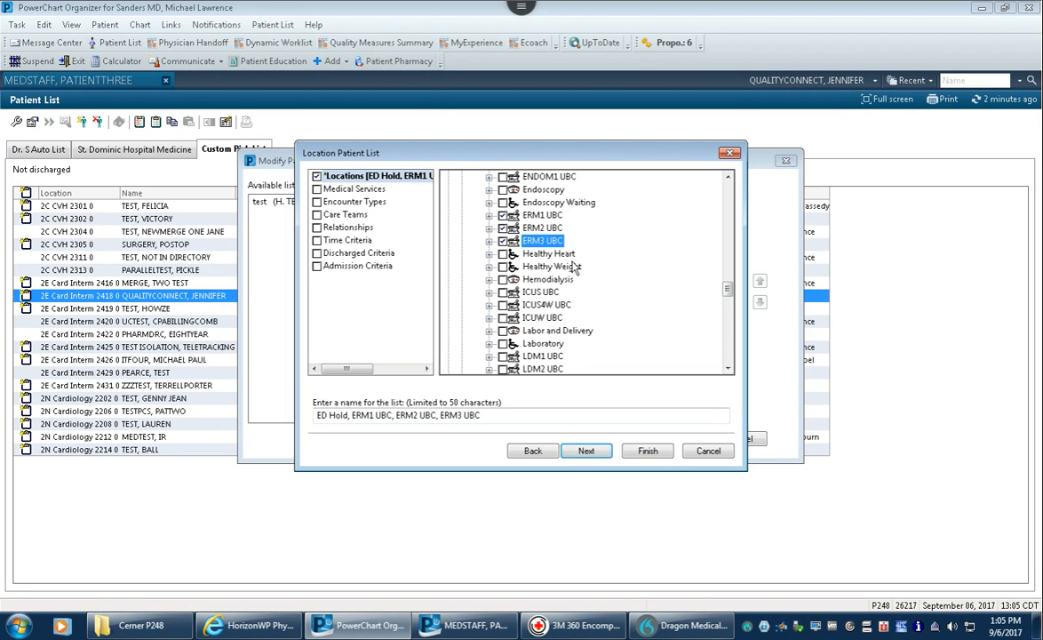
{"action": "scroll", "coordinate": [573, 266], "scroll_direction": "down", "scroll_amount": 10}
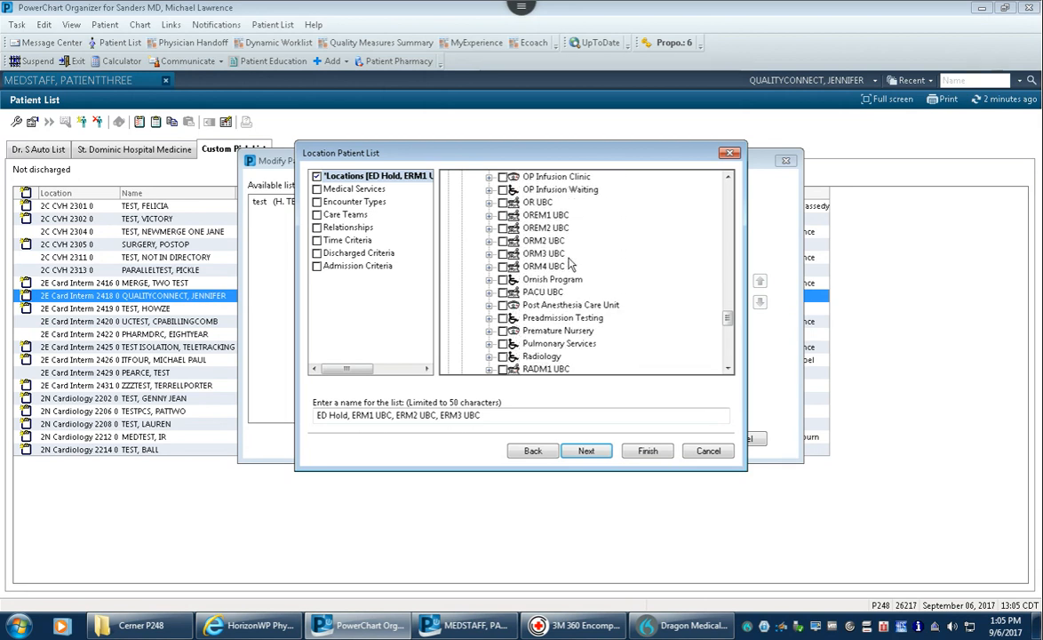
{"action": "scroll", "coordinate": [569, 265], "scroll_direction": "down", "scroll_amount": 7}
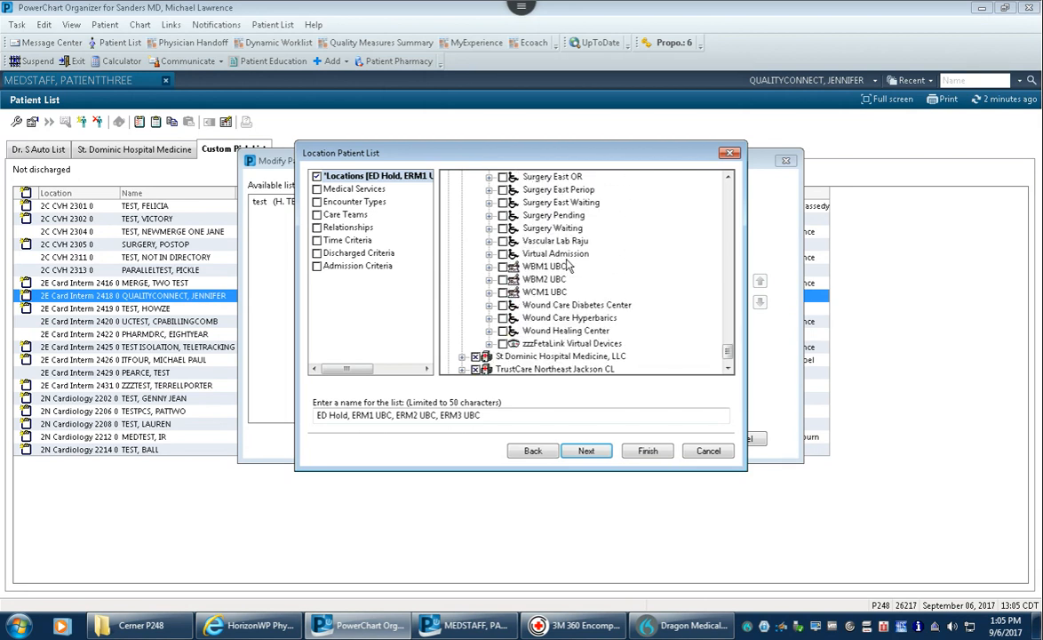
{"action": "scroll", "coordinate": [568, 265], "scroll_direction": "up", "scroll_amount": 15}
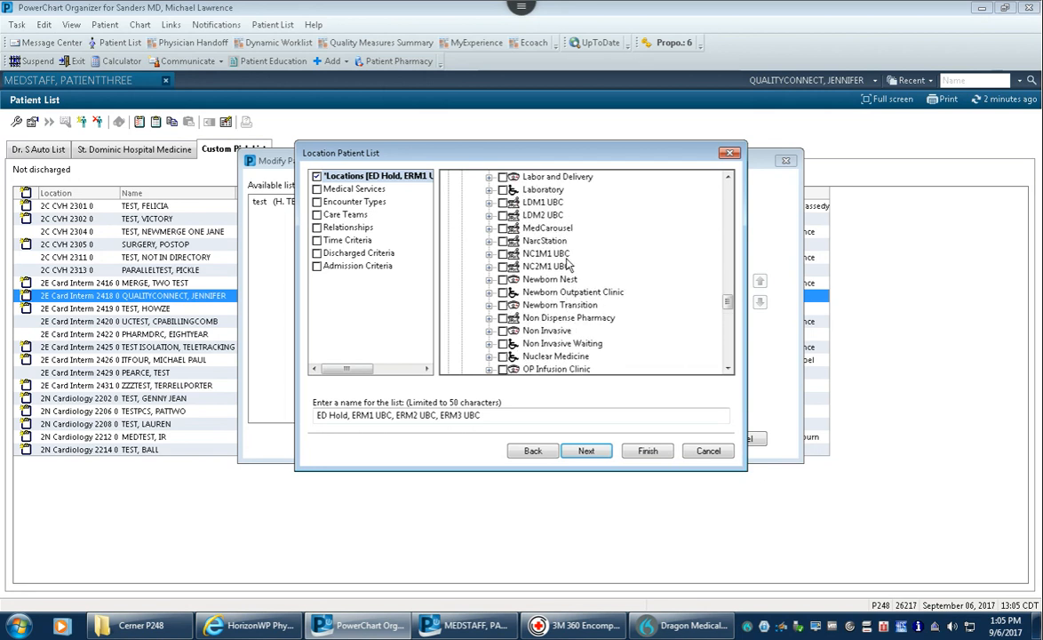
{"action": "scroll", "coordinate": [566, 265], "scroll_direction": "up", "scroll_amount": 7}
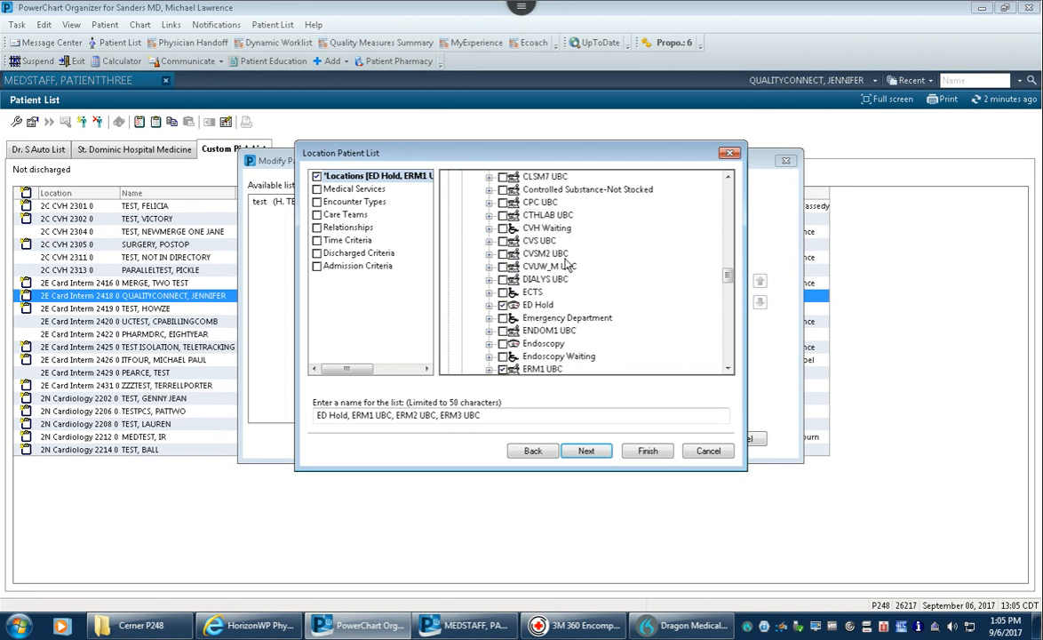
{"action": "scroll", "coordinate": [566, 265], "scroll_direction": "down", "scroll_amount": 1}
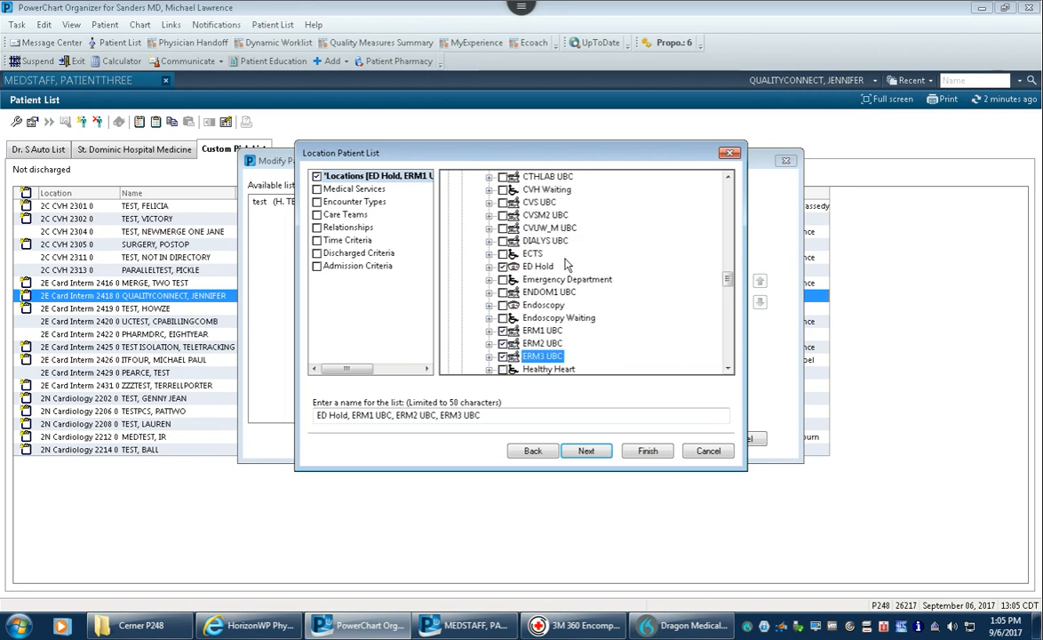
{"action": "scroll", "coordinate": [566, 264], "scroll_direction": "down", "scroll_amount": 1}
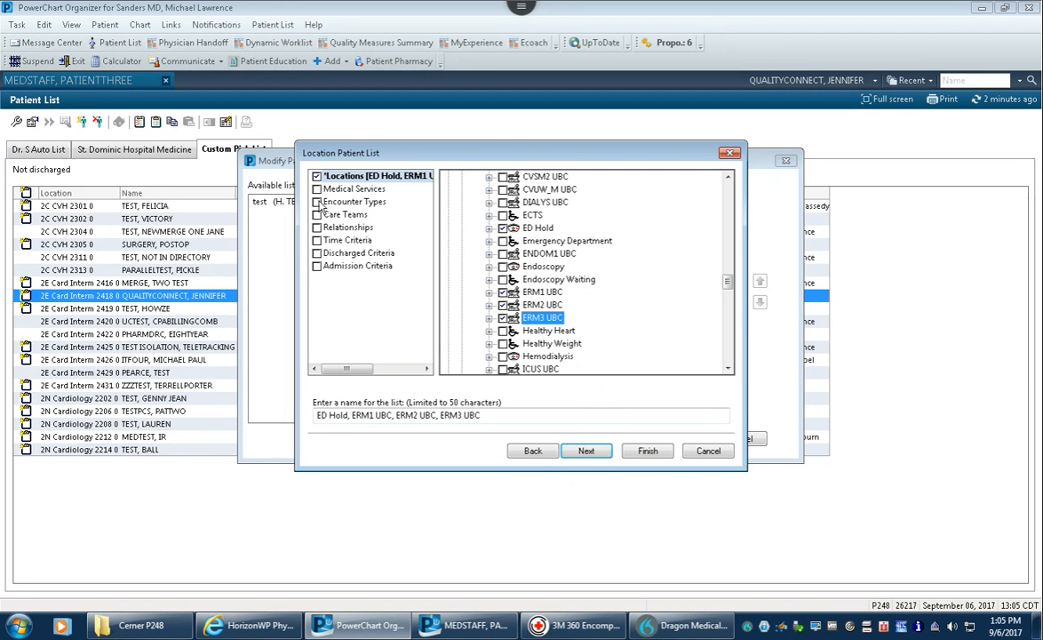
- Set Discharged Criteria to 'Only display patients that have not been discharged' and highlight the list name
{"action": "left_click", "coordinate": [321, 203]}
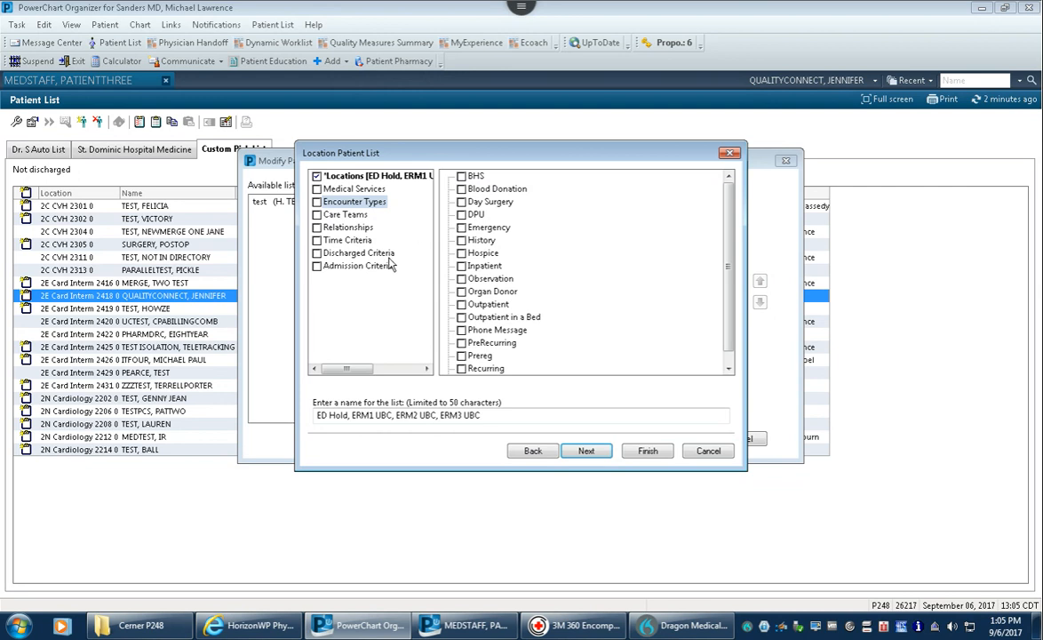
{"action": "left_click", "coordinate": [321, 254]}
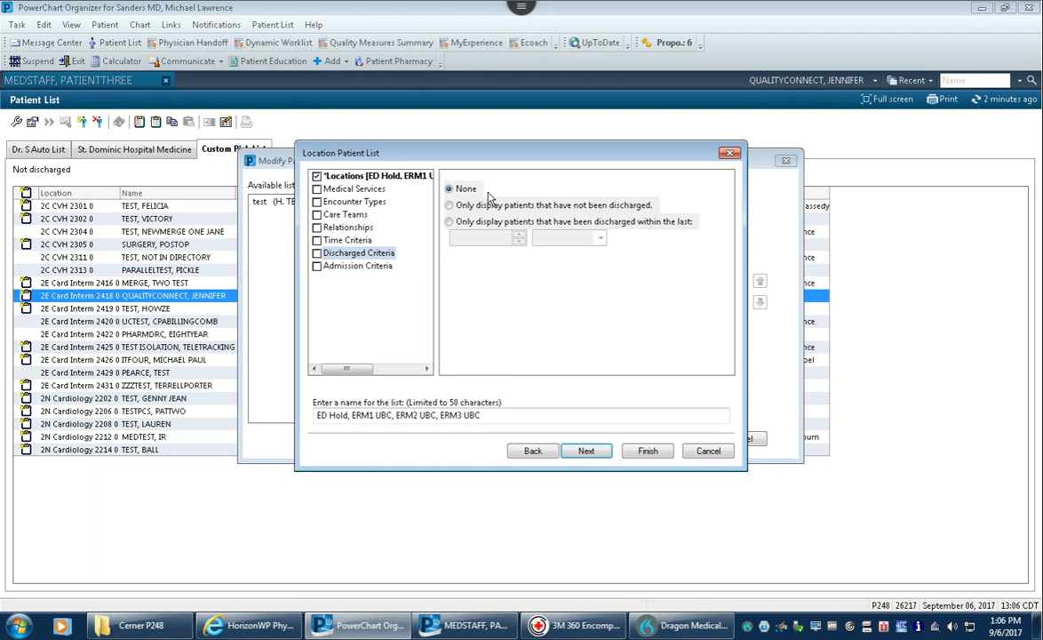
{"action": "left_click", "coordinate": [450, 205]}
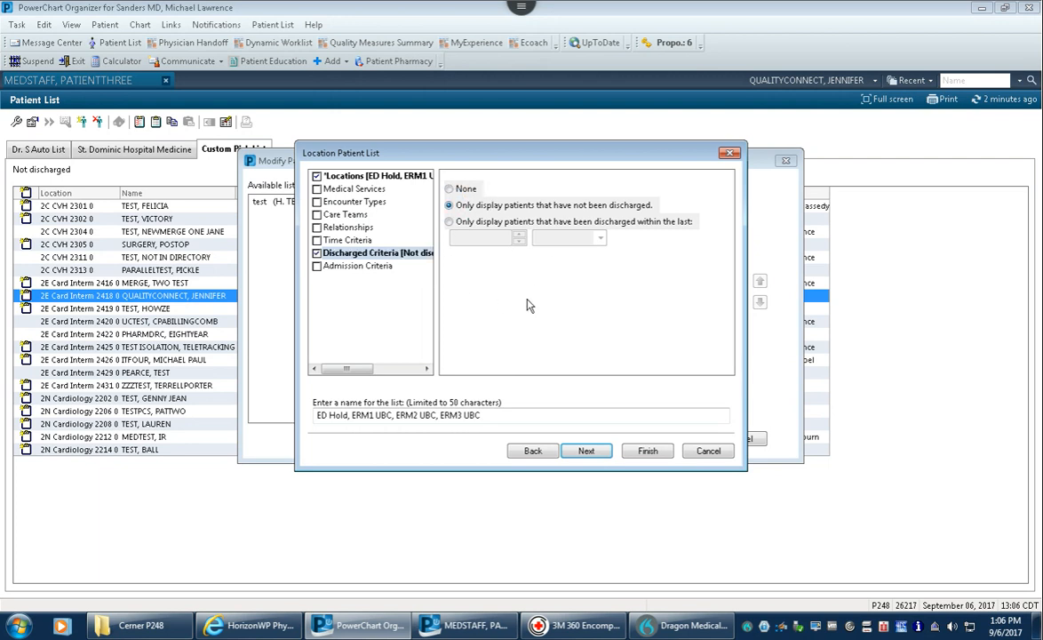
{"action": "left_click", "coordinate": [351, 267]}
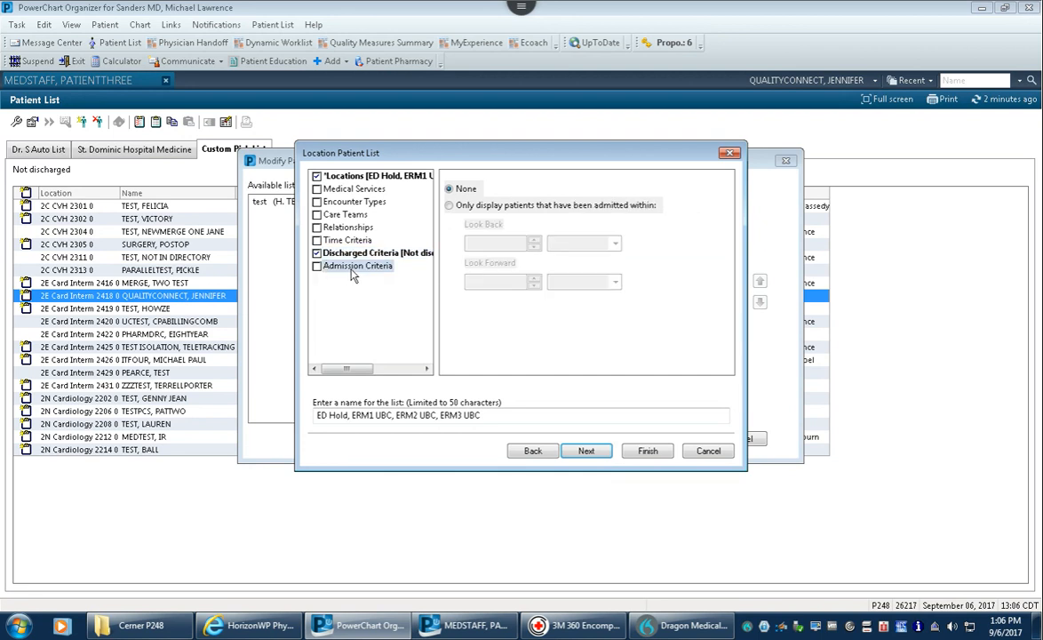
{"action": "left_click", "coordinate": [364, 253]}
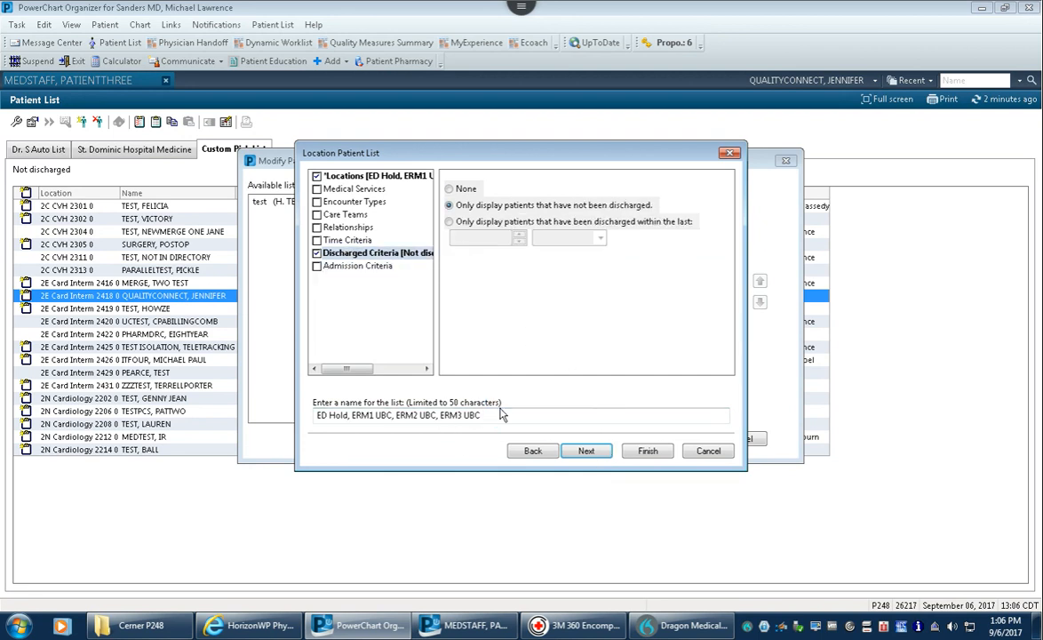
{"action": "left_click_drag", "start_coordinate": [499, 414], "coordinate": [302, 407]}
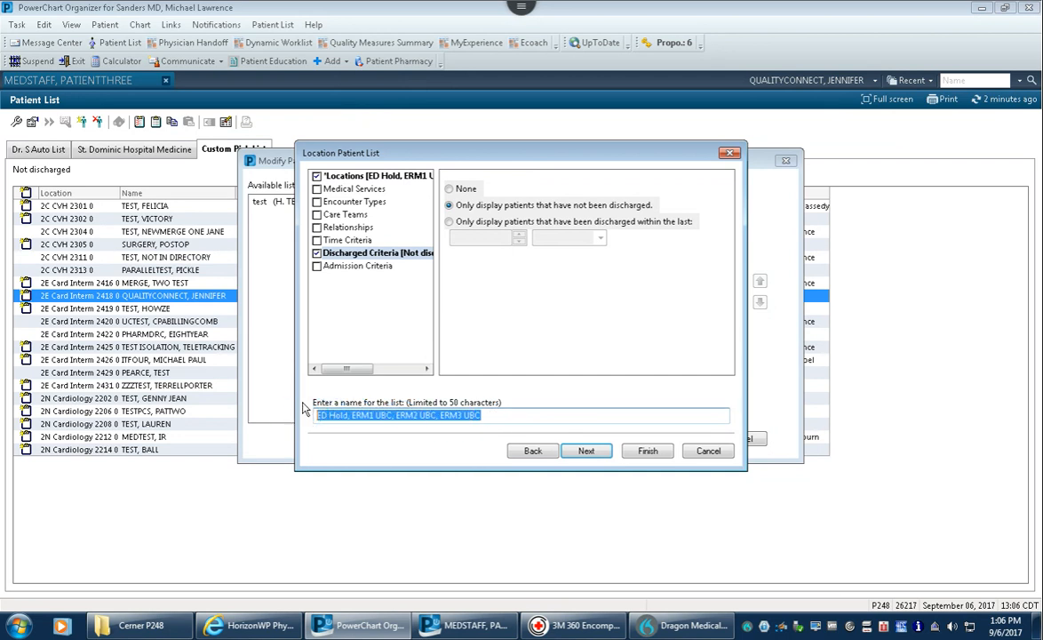
- Name the list 'ED', finish it, and move ED from Available into the active lists
{"action": "type", "text": "ED"}
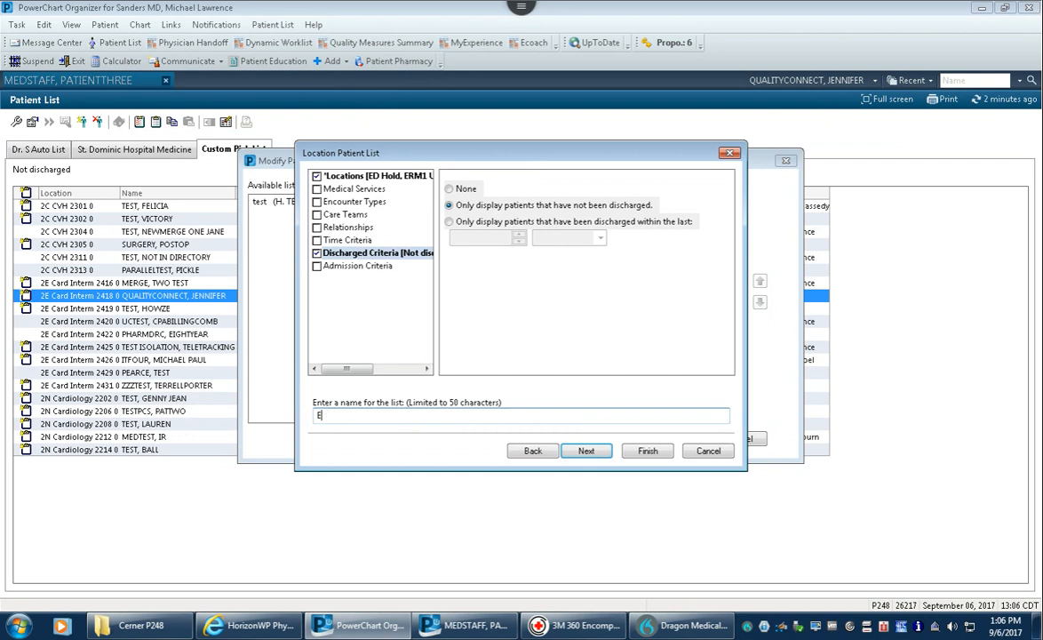
{"action": "left_click", "coordinate": [646, 451]}
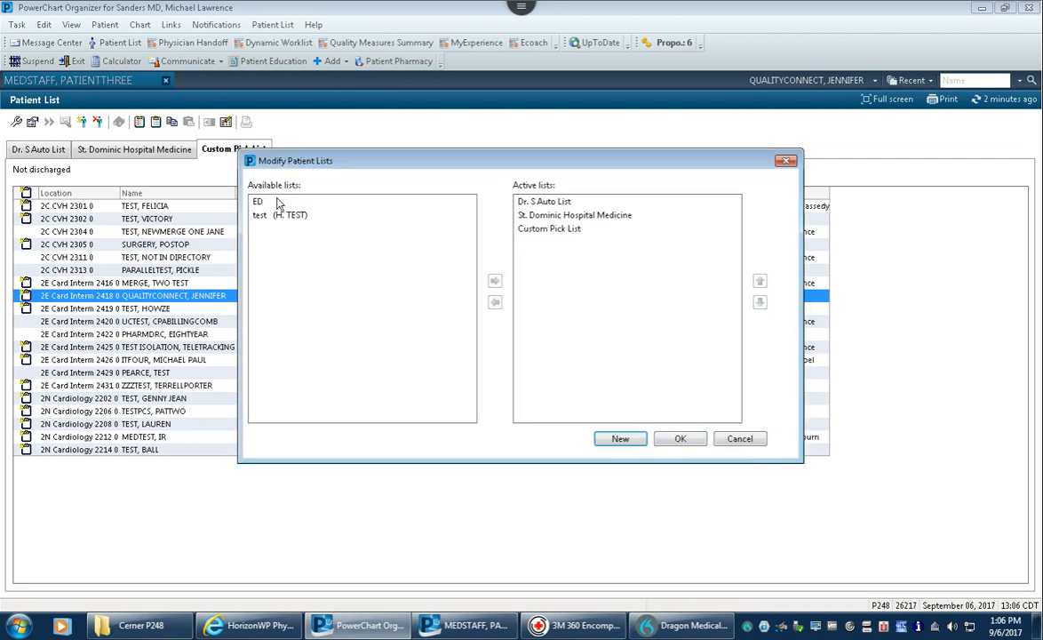
{"action": "left_click", "coordinate": [258, 203]}
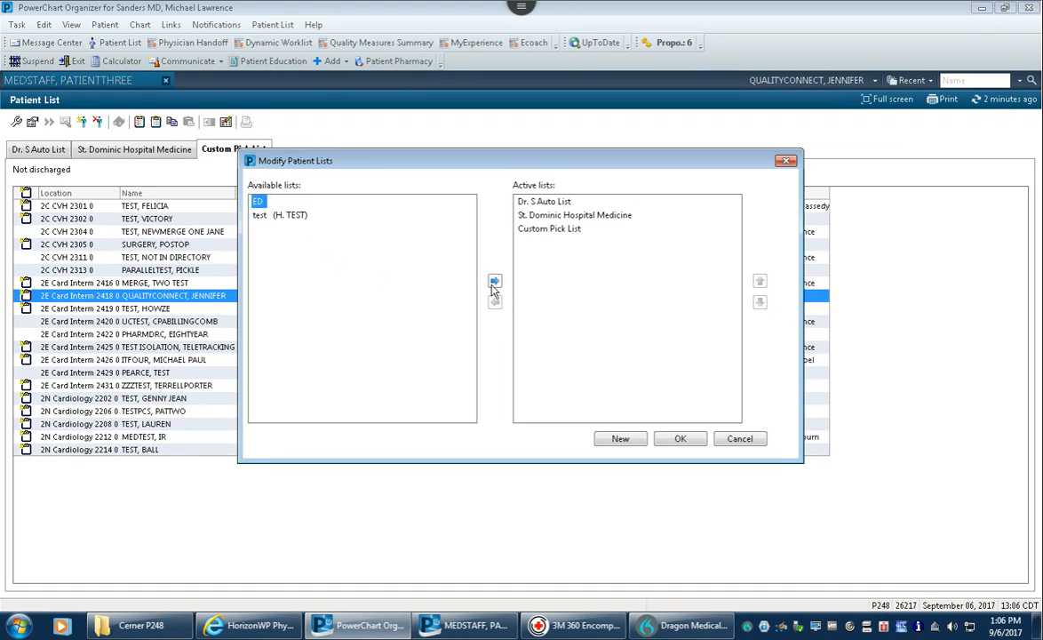
{"action": "left_click", "coordinate": [494, 282]}
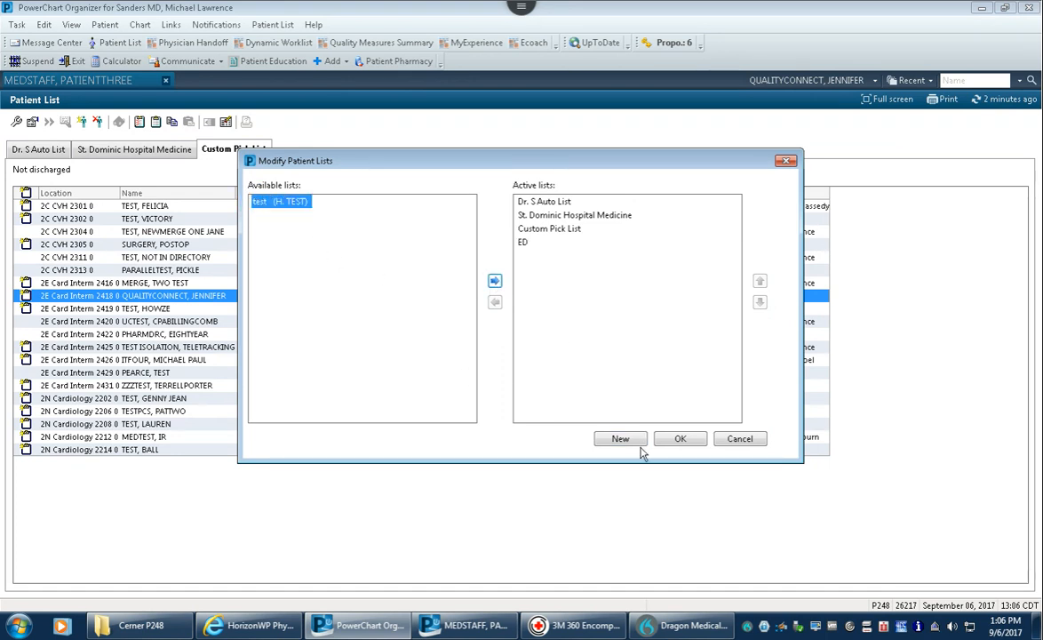
{"action": "left_click", "coordinate": [682, 441]}
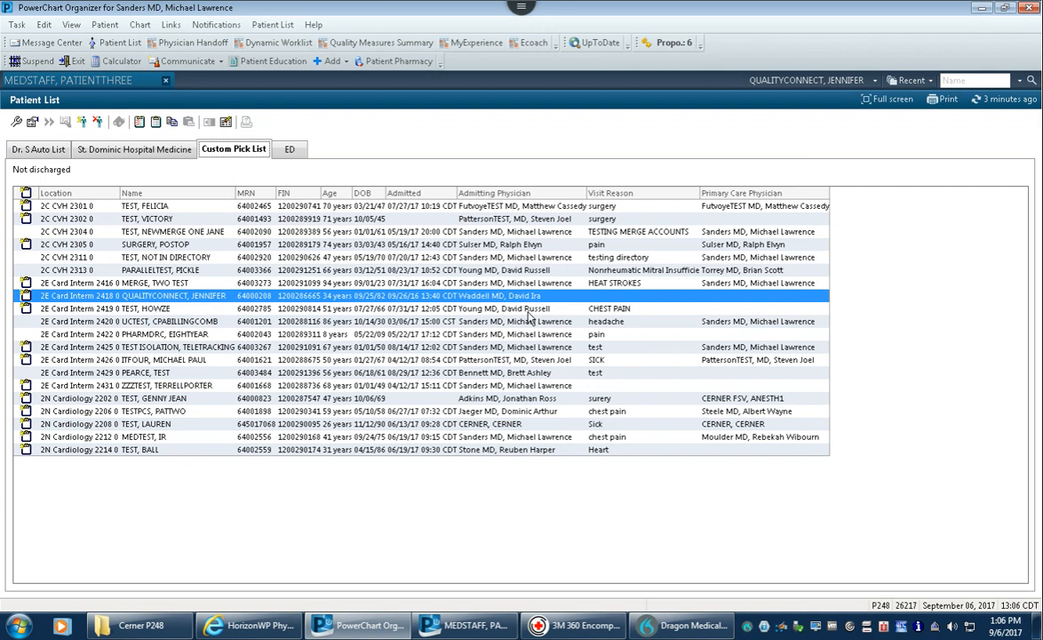
{"action": "left_click", "coordinate": [292, 150]}
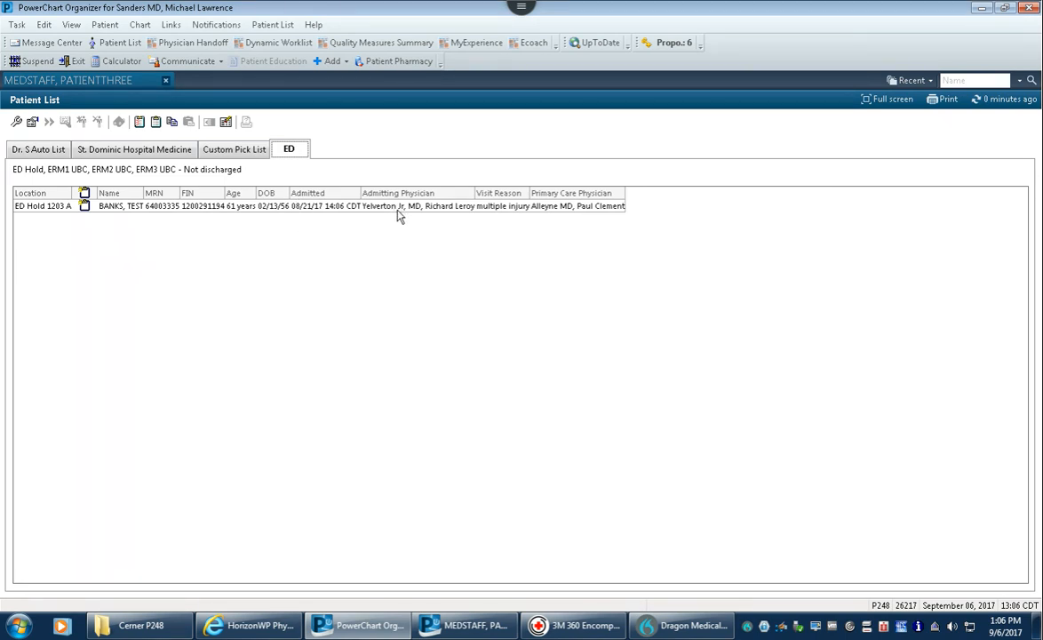
{"action": "left_click", "coordinate": [288, 206]}
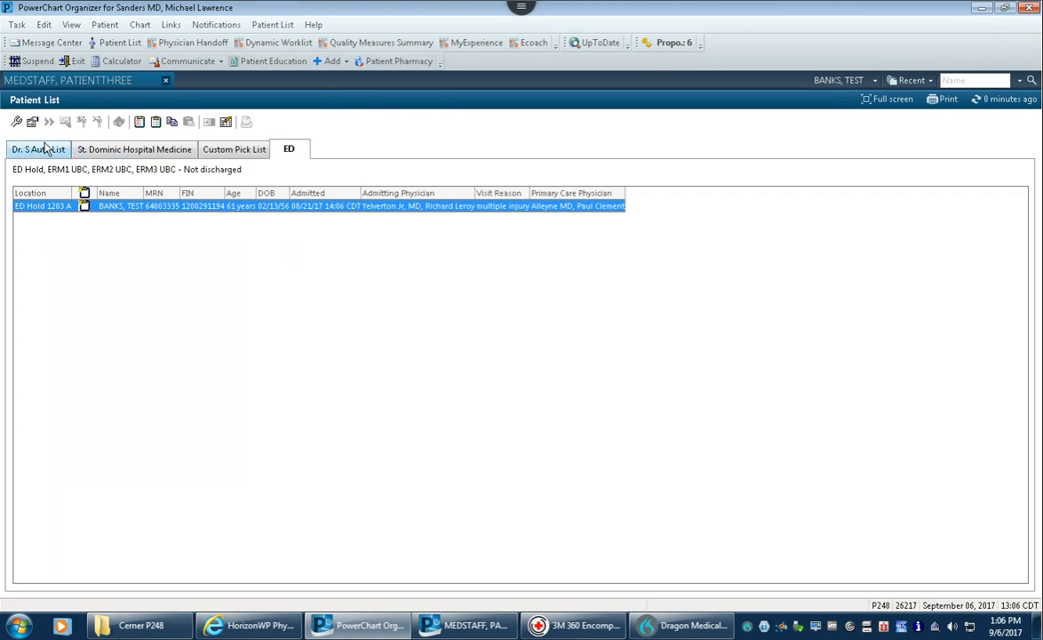
{"action": "left_click", "coordinate": [133, 149]}
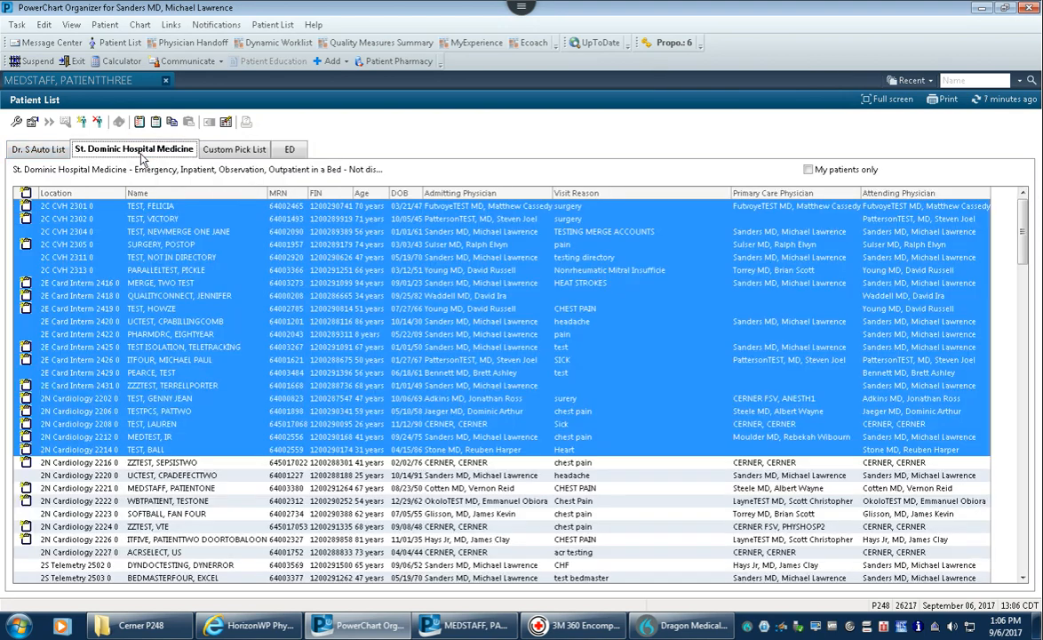
{"action": "left_click", "coordinate": [199, 283]}
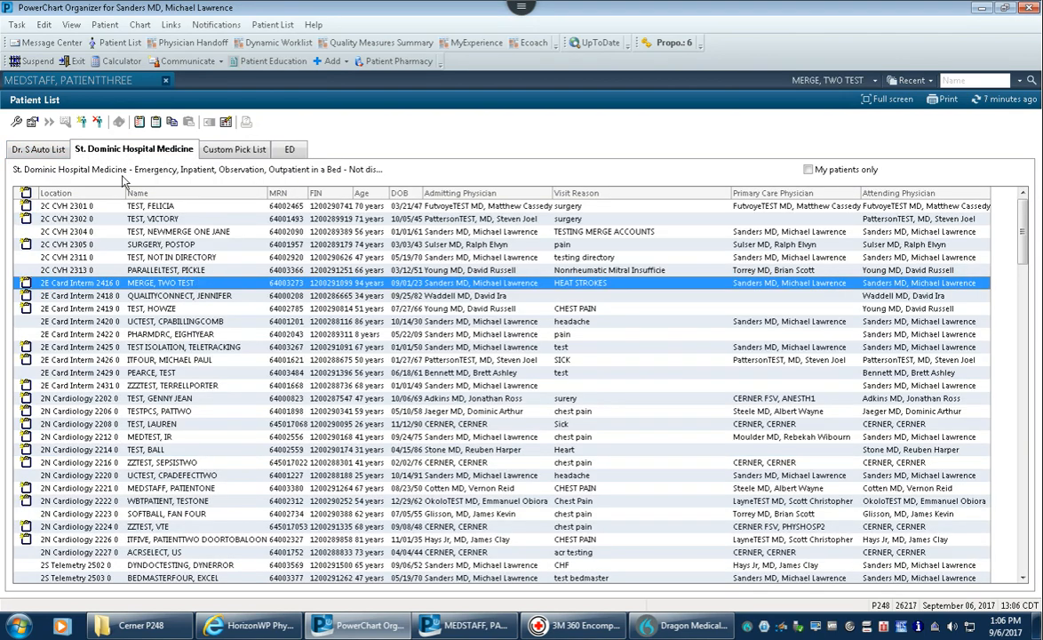
{"action": "left_click", "coordinate": [39, 148]}
{"action": "left_click", "coordinate": [290, 149]}
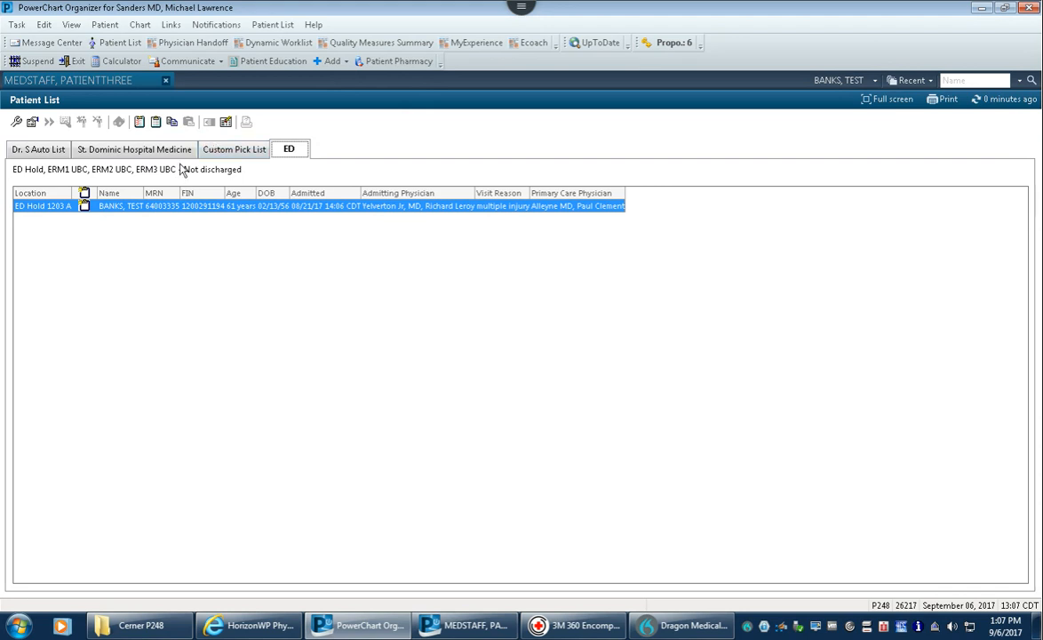
{"action": "left_click", "coordinate": [234, 150]}
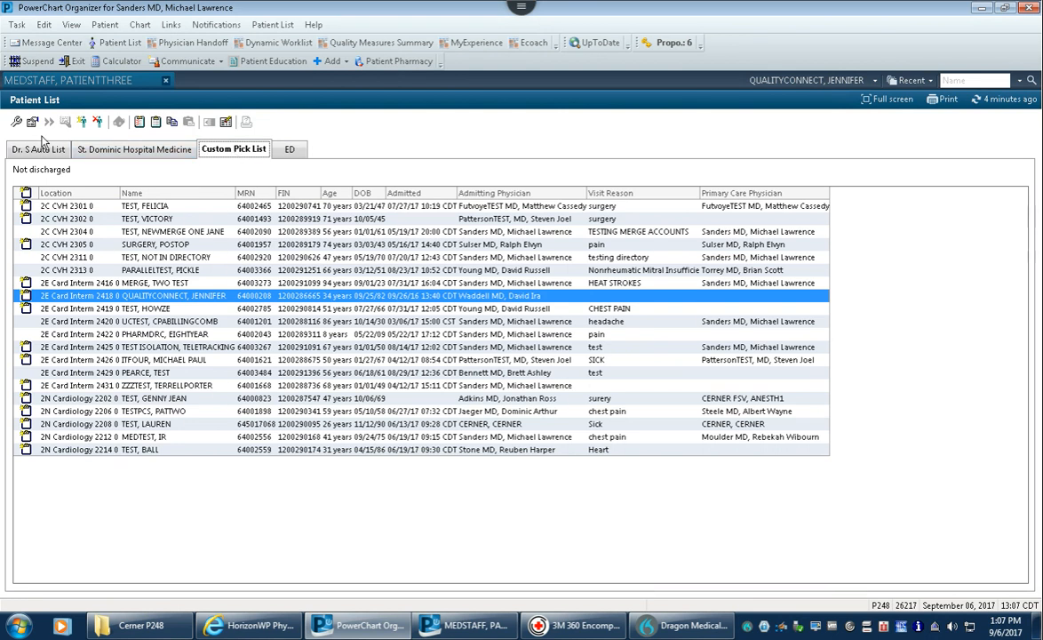
- Start a new Provider proxy entry on the Custom Pick List's Proxy tab
{"action": "left_click", "coordinate": [32, 123]}
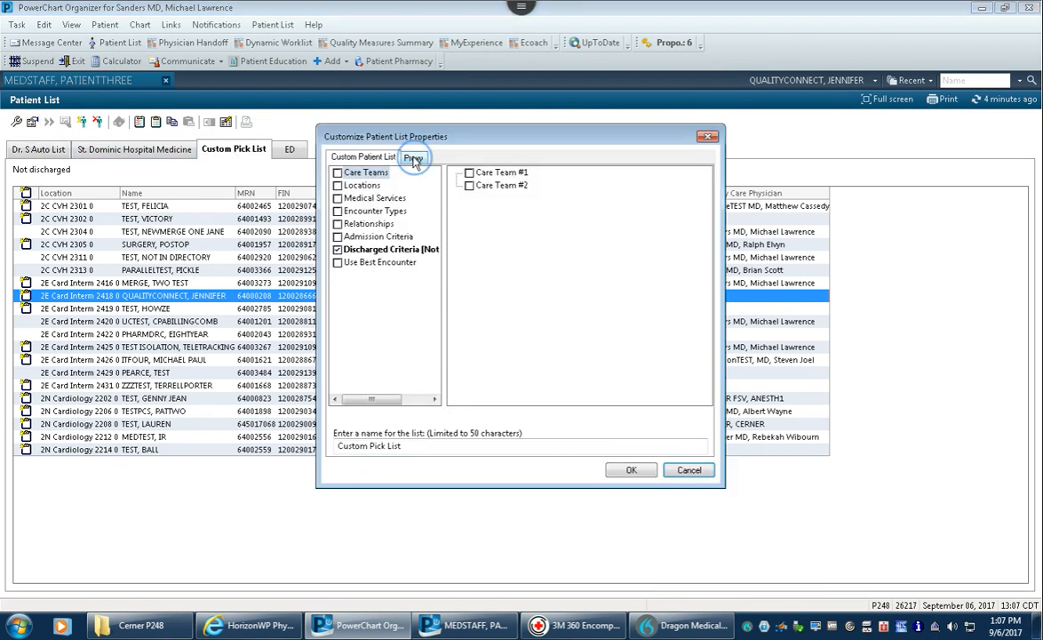
{"action": "left_click", "coordinate": [413, 160]}
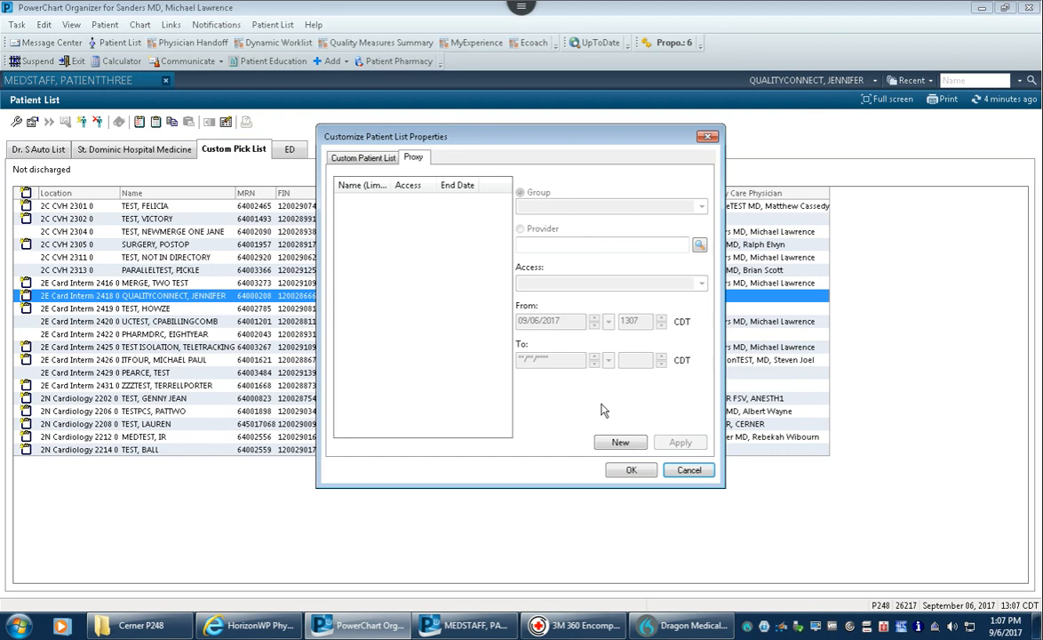
{"action": "left_click", "coordinate": [620, 443]}
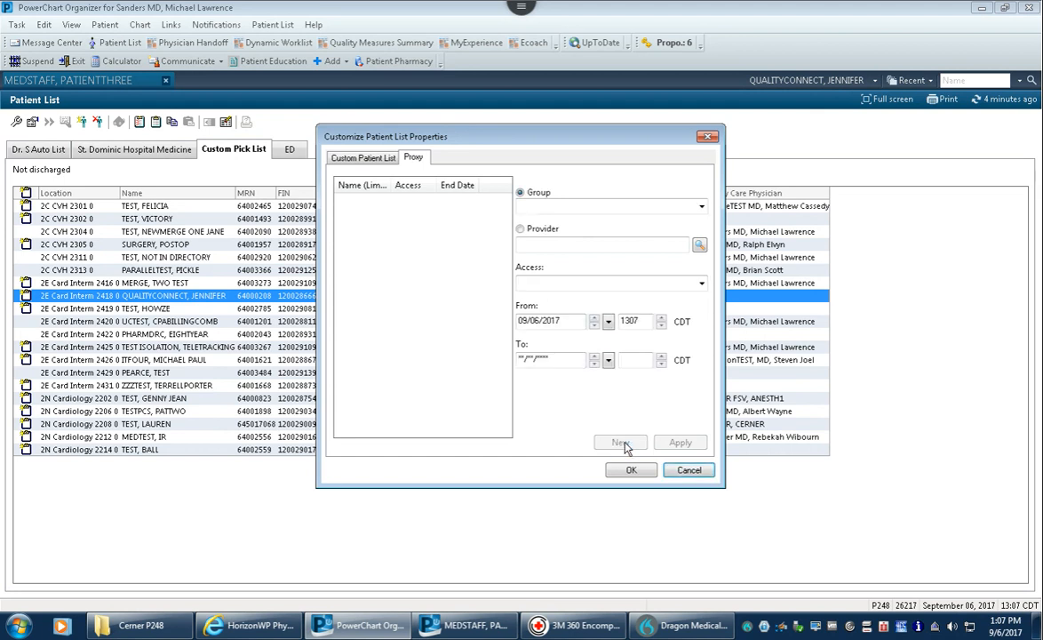
{"action": "left_click", "coordinate": [521, 229]}
- Look up the provider by name, grant Full Access, and save the proxy settings
{"action": "left_click", "coordinate": [597, 246]}
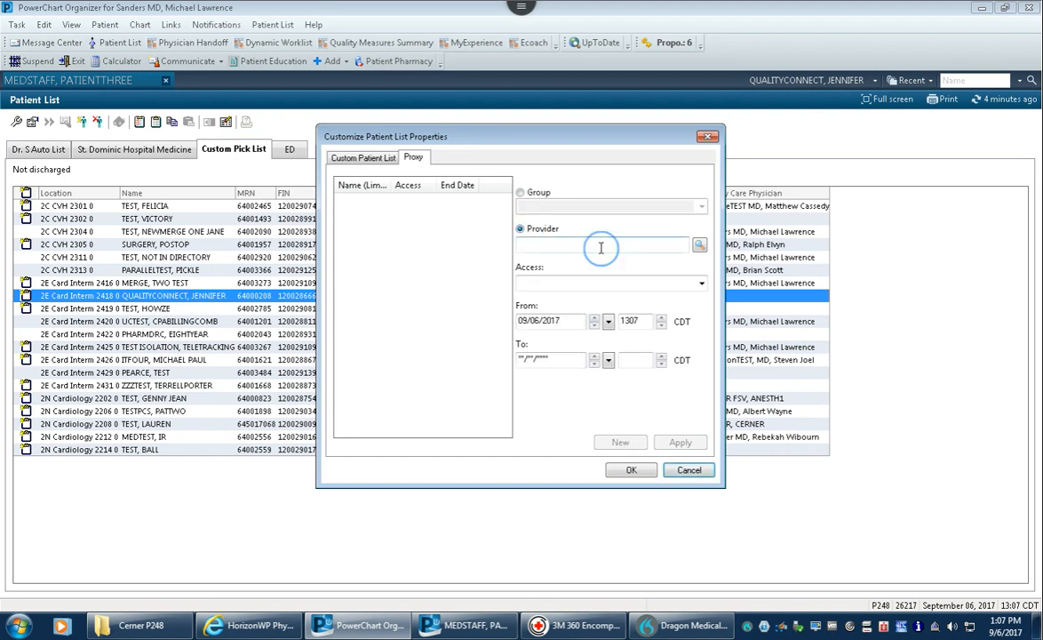
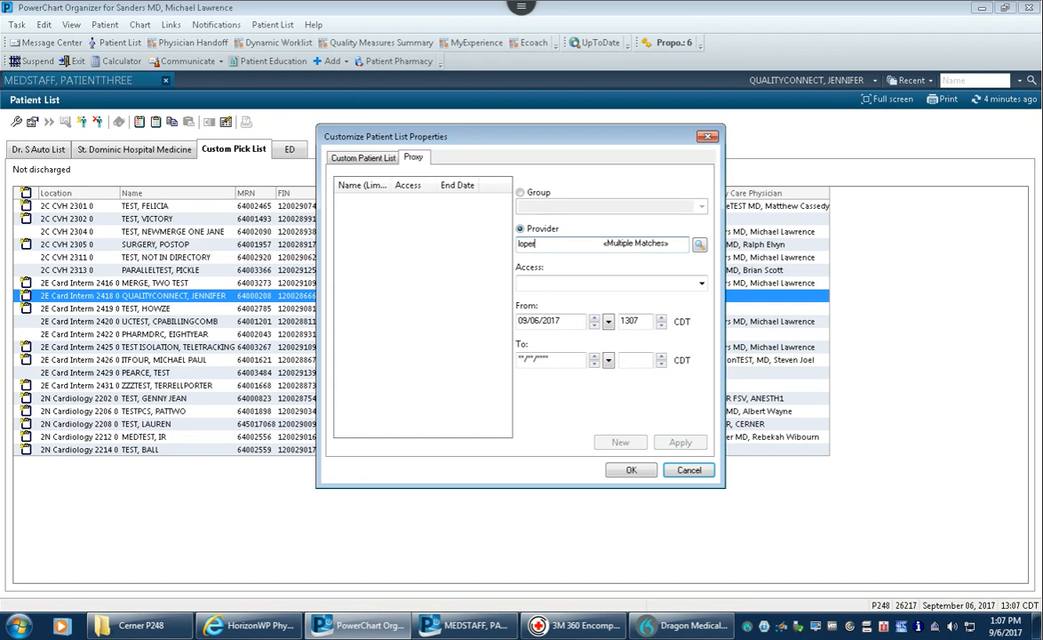
{"action": "key", "text": "Return"}
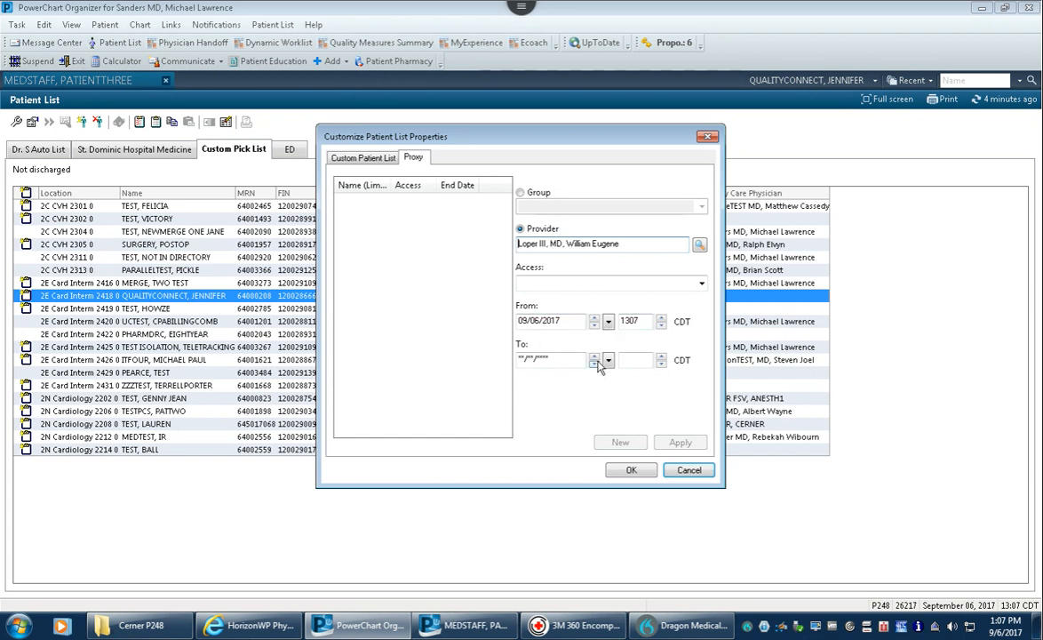
{"action": "left_click", "coordinate": [701, 285]}
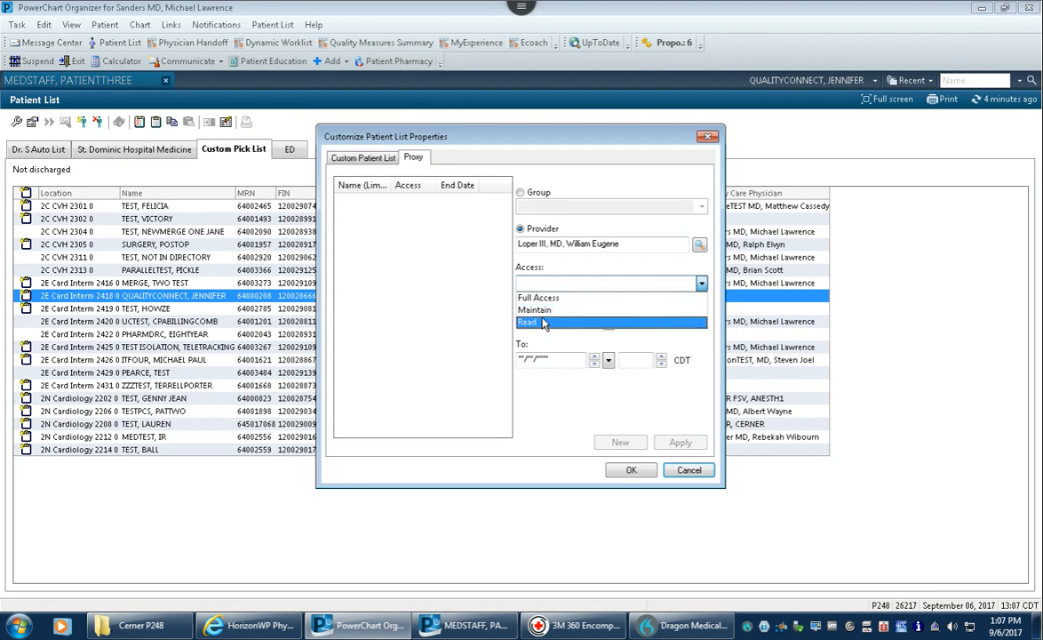
{"action": "left_click", "coordinate": [545, 300]}
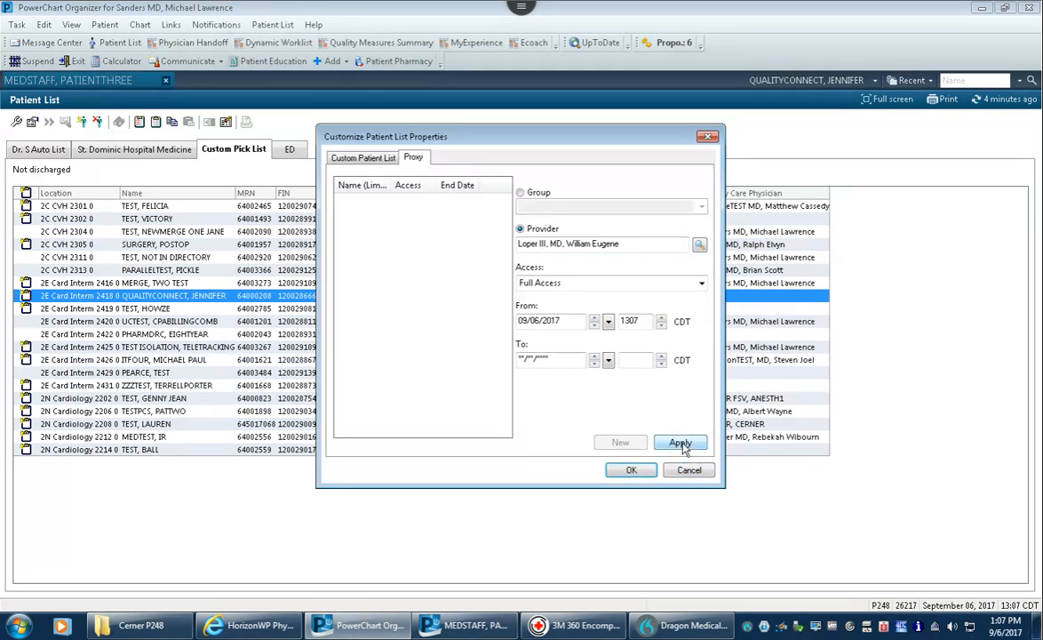
{"action": "left_click", "coordinate": [675, 442]}
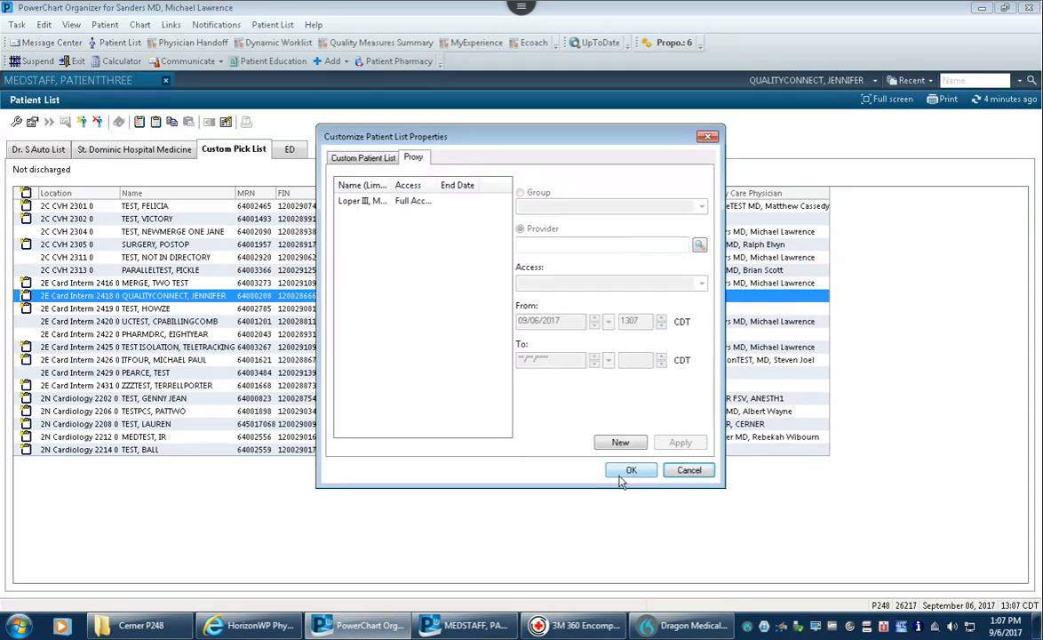
{"action": "left_click", "coordinate": [627, 470]}
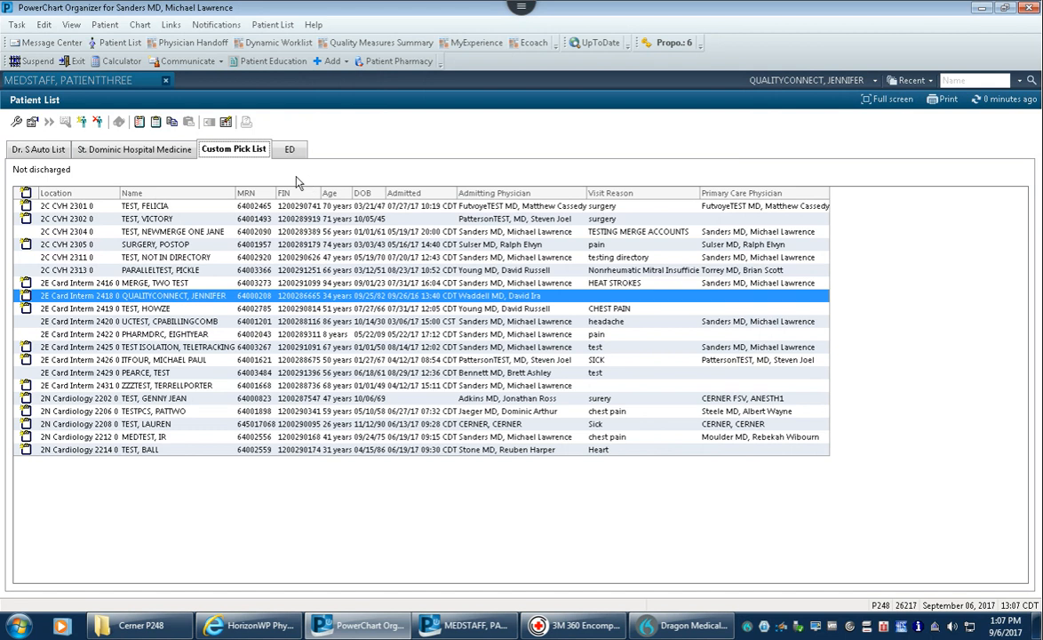
{"action": "left_click", "coordinate": [17, 122]}
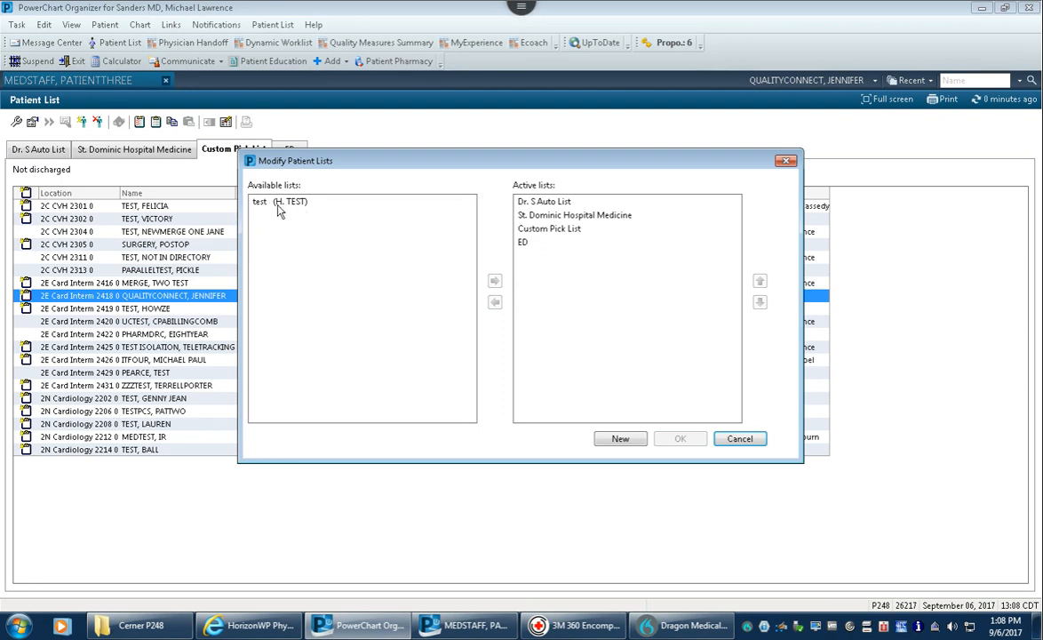
- Check the test list's Delete Patient List option without deleting, then close the dialog with ED active
{"action": "left_click", "coordinate": [279, 204]}
{"action": "right_click", "coordinate": [286, 204]}
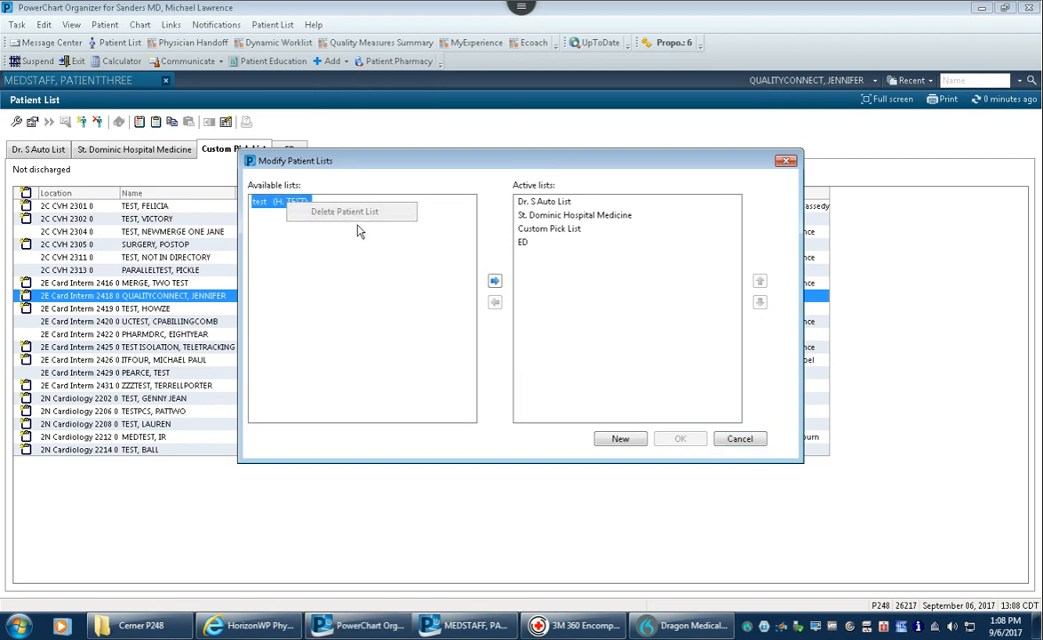
{"action": "left_click", "coordinate": [331, 262]}
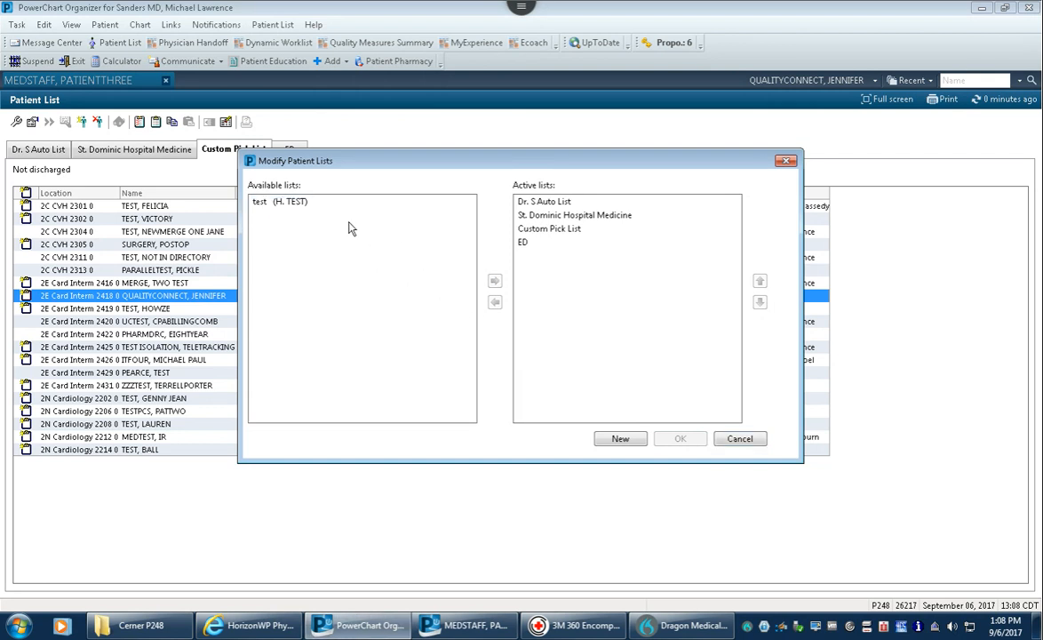
{"action": "left_click", "coordinate": [267, 200]}
{"action": "left_click", "coordinate": [315, 217]}
{"action": "left_click", "coordinate": [744, 443]}
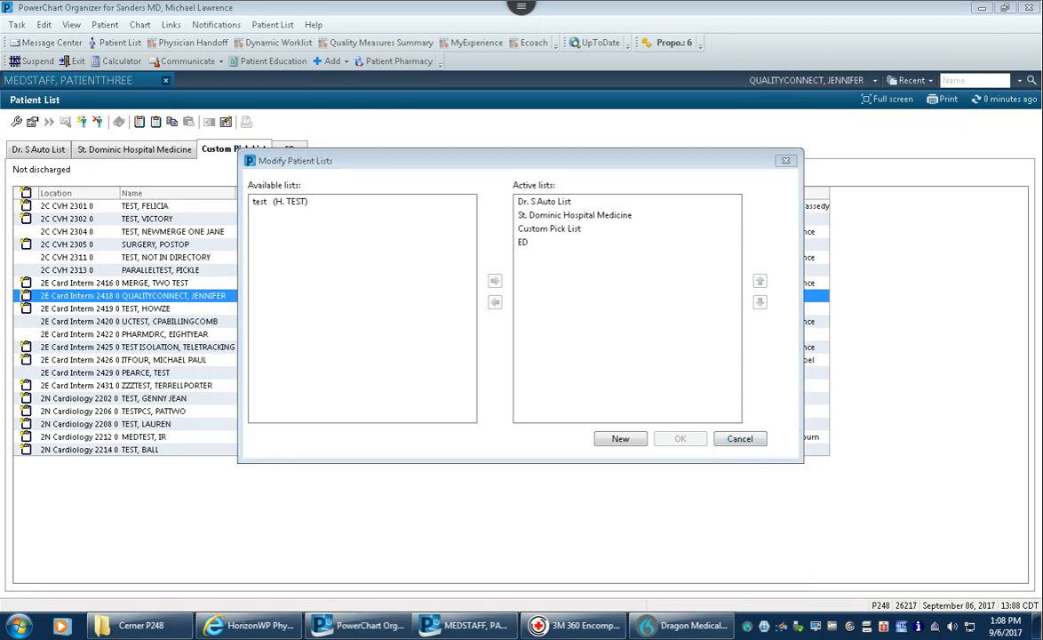